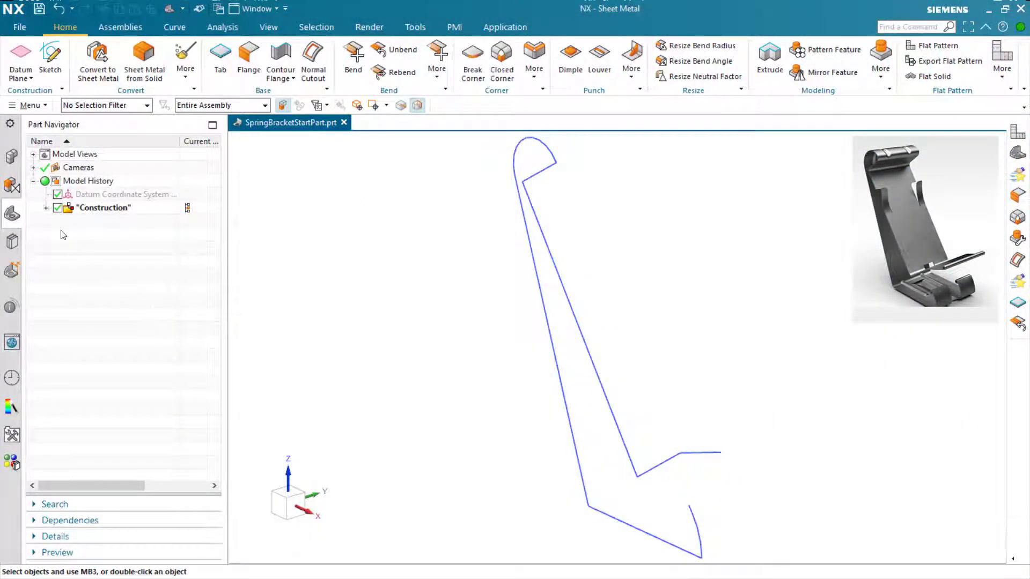
Expand the Construction group and set the sheet metal preferences' parameter entry type to Material Selection
{"action": "left_click", "coordinate": [46, 208]}
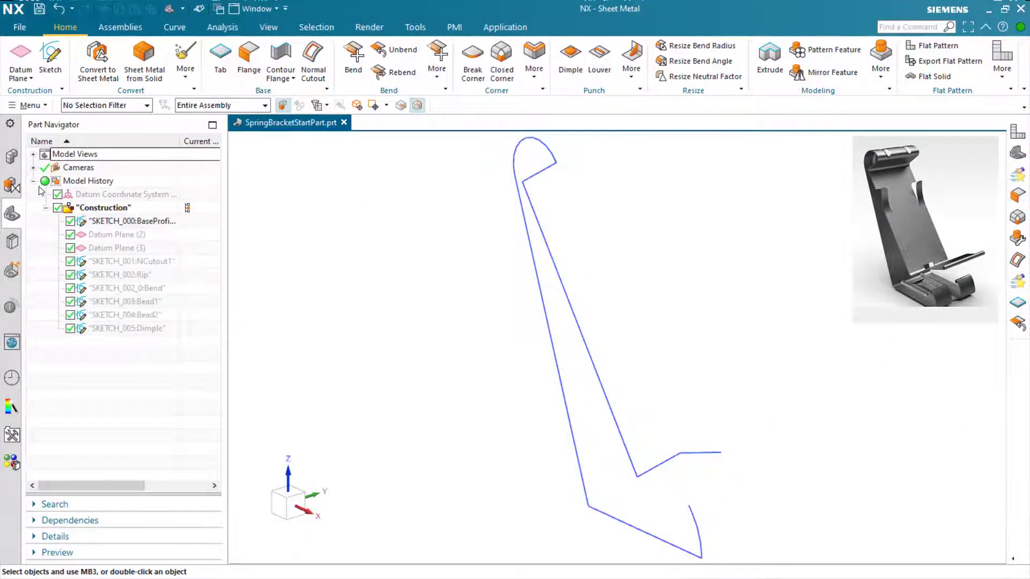
{"action": "left_click", "coordinate": [20, 27]}
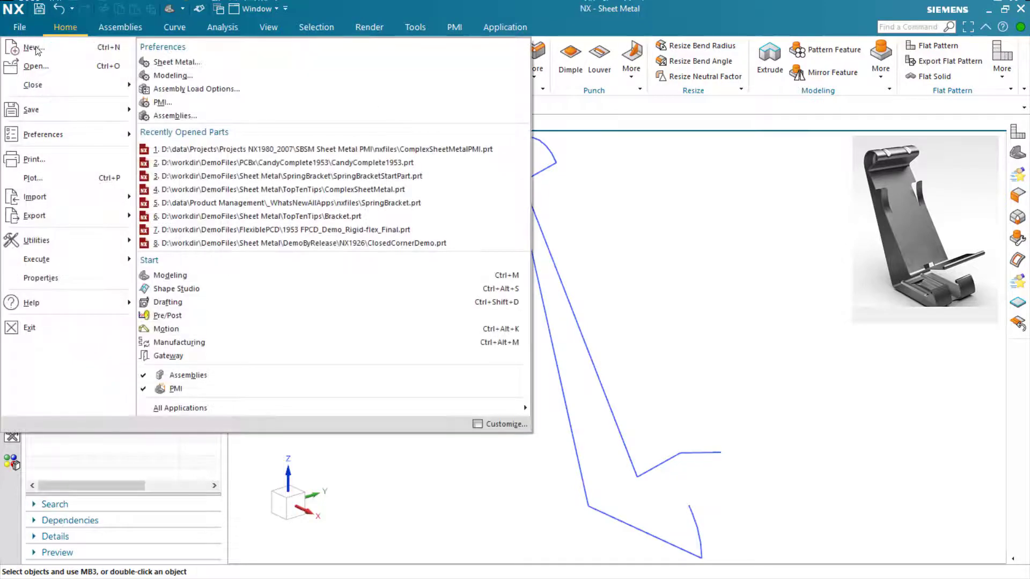
{"action": "left_click", "coordinate": [175, 62]}
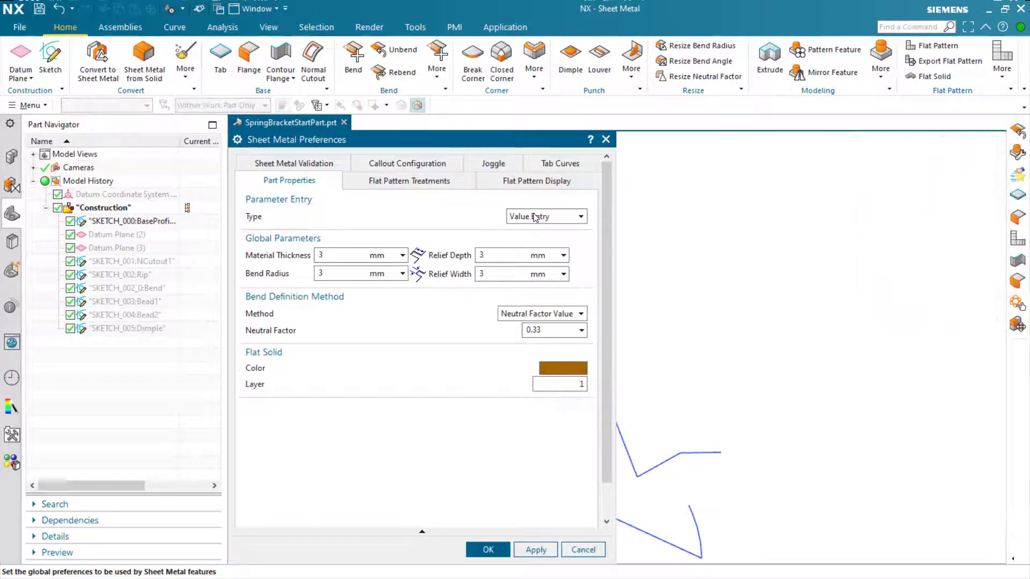
{"action": "left_click", "coordinate": [533, 214]}
{"action": "left_click", "coordinate": [536, 235]}
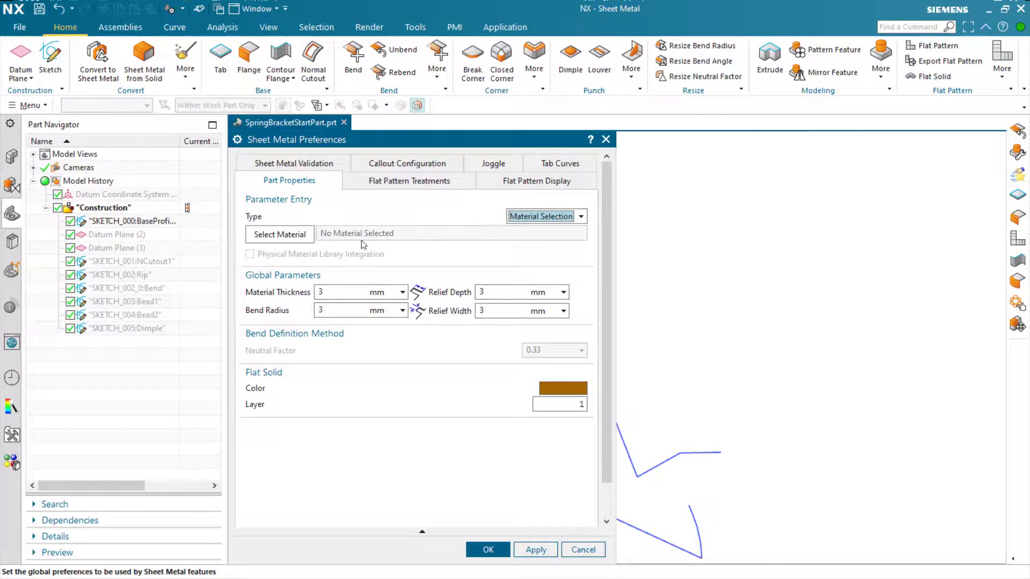
Assign the SpringSteel_1 material to the part by filtering for physical material S/Steel_PH15-5 and thickness 0.3
{"action": "left_click", "coordinate": [280, 235]}
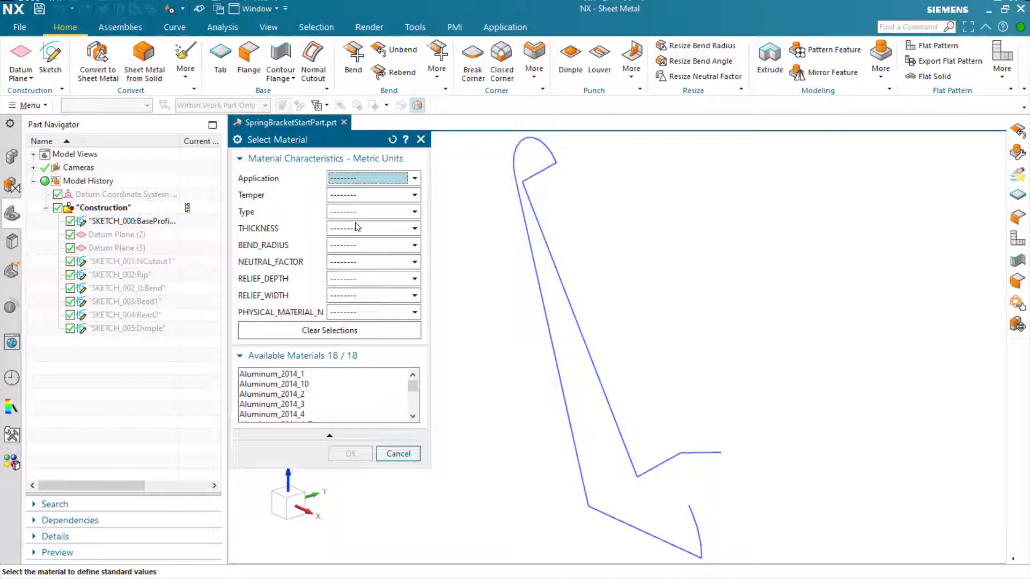
{"action": "left_click", "coordinate": [333, 315]}
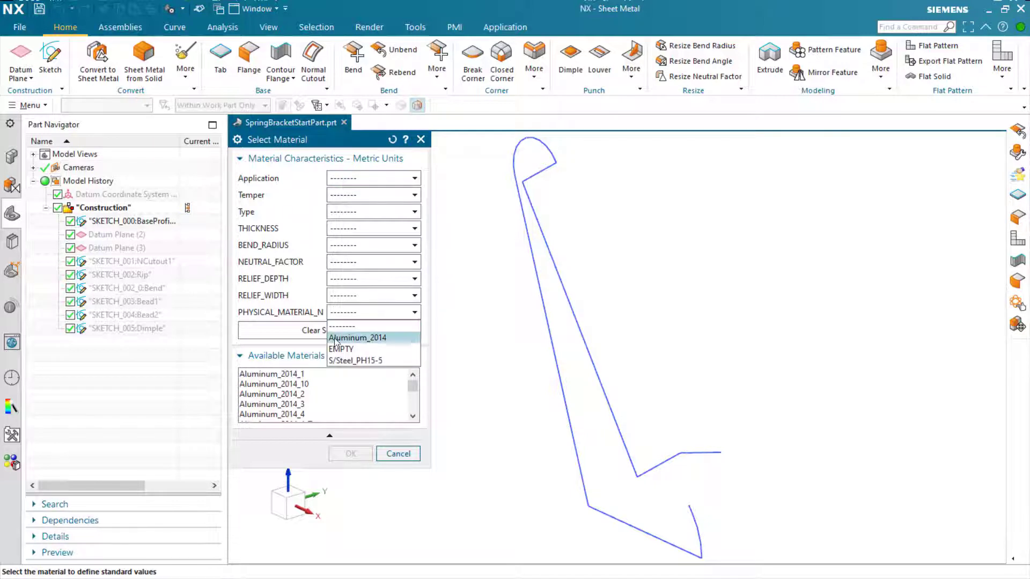
{"action": "left_click", "coordinate": [349, 361]}
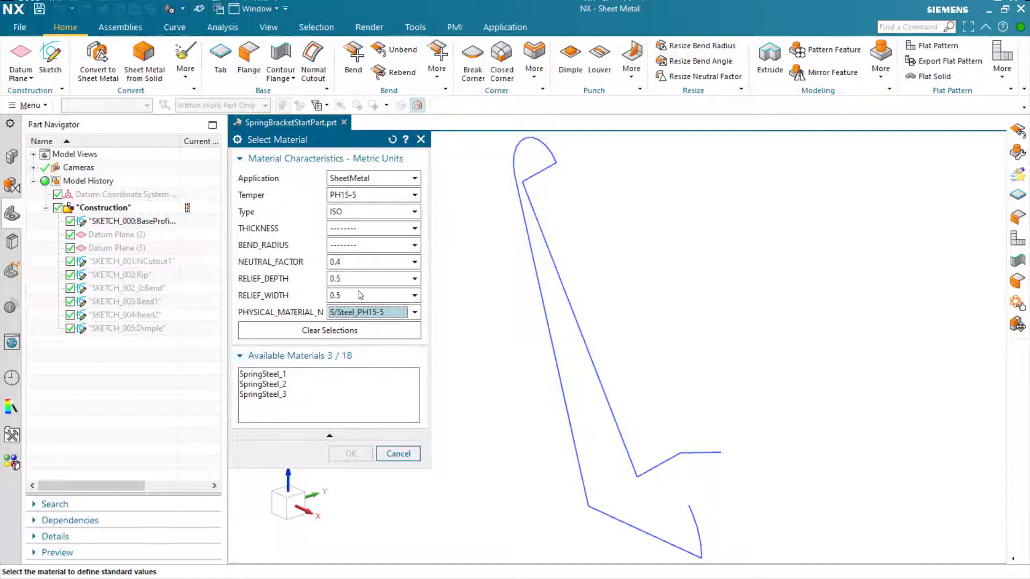
{"action": "left_click", "coordinate": [365, 230]}
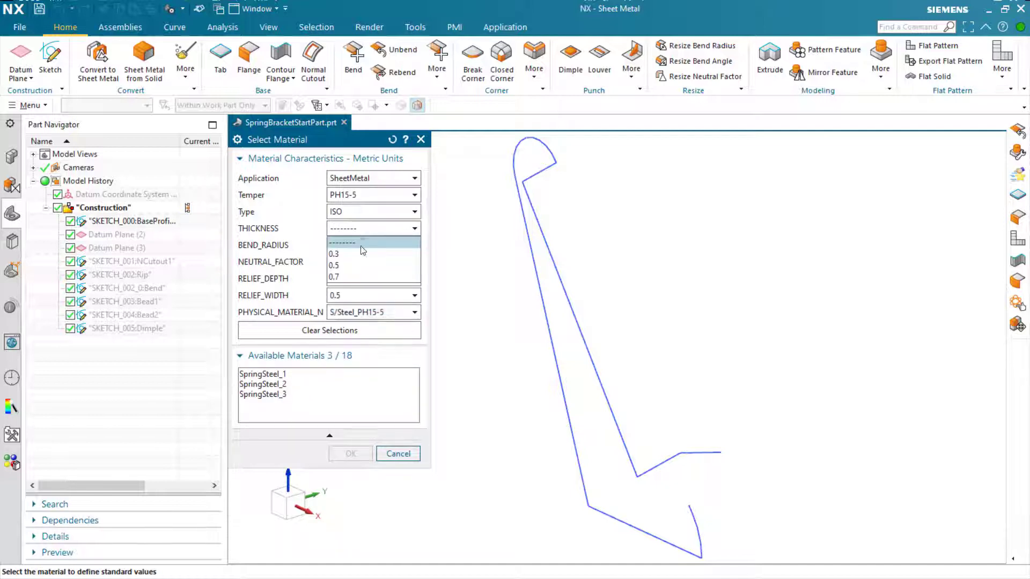
{"action": "left_click", "coordinate": [363, 253]}
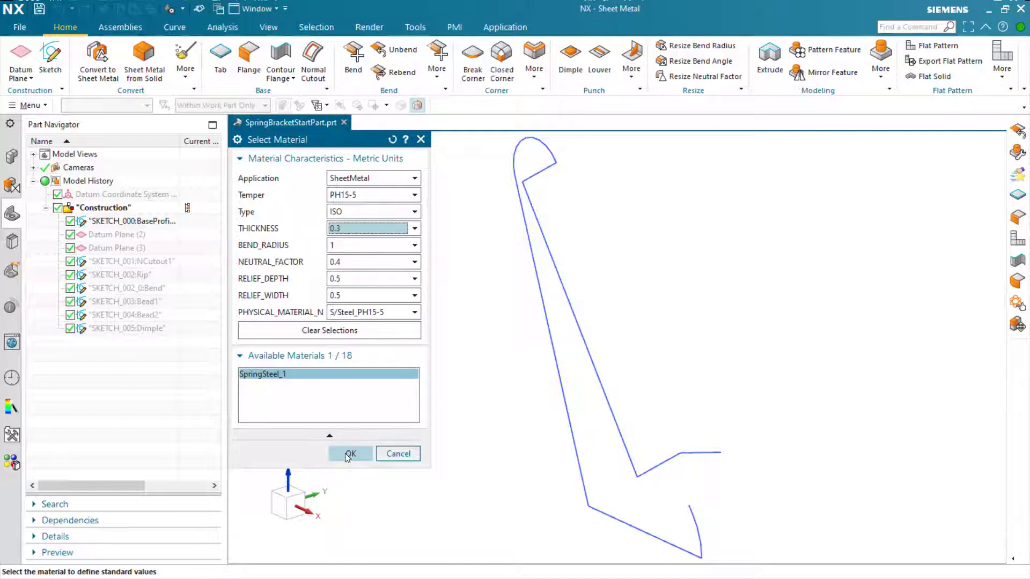
{"action": "left_click", "coordinate": [347, 455]}
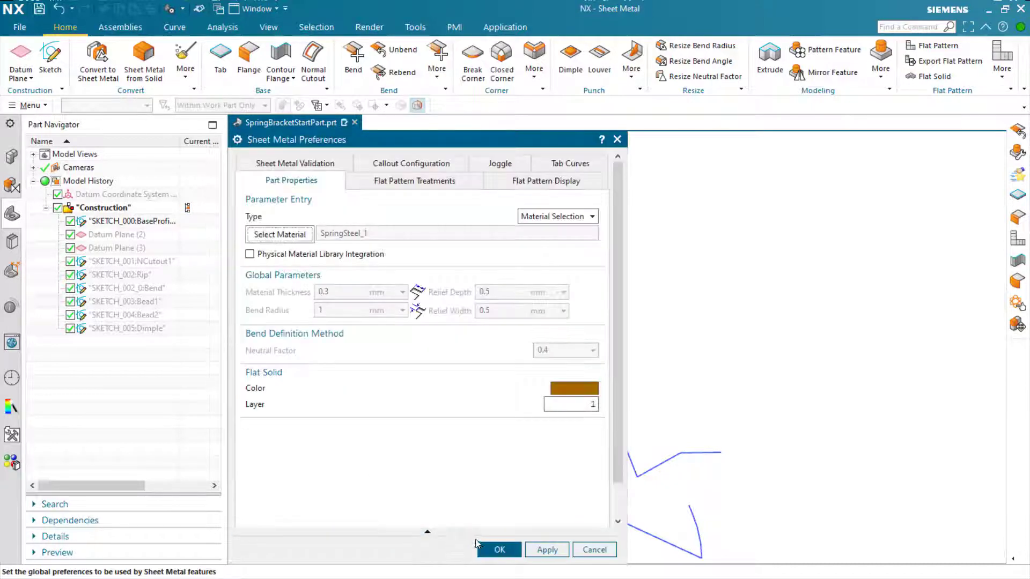
{"action": "left_click", "coordinate": [490, 549]}
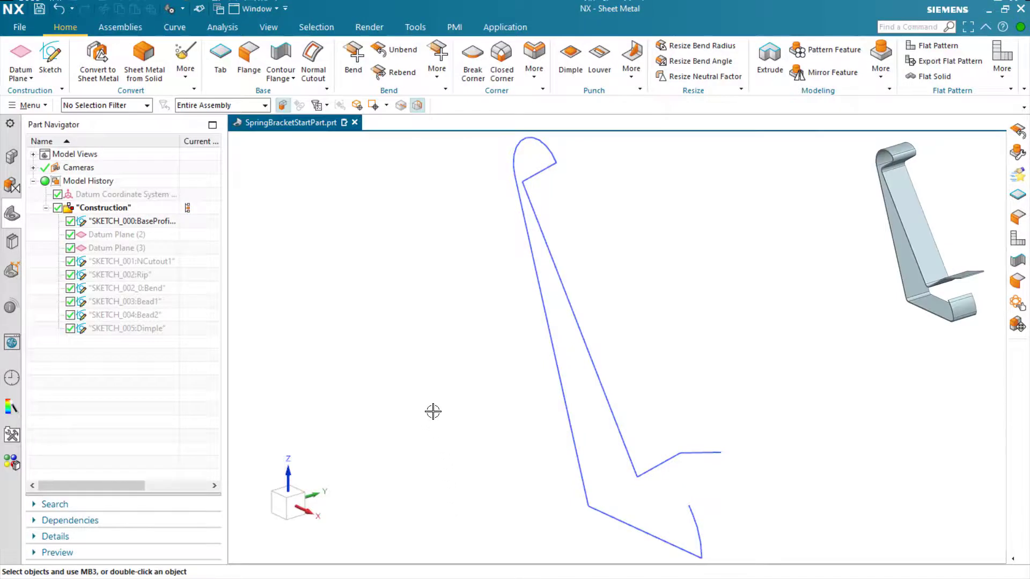
Start a base Contour Flange using all connected curves of the base profile sketch as its section
{"action": "left_click", "coordinate": [281, 58]}
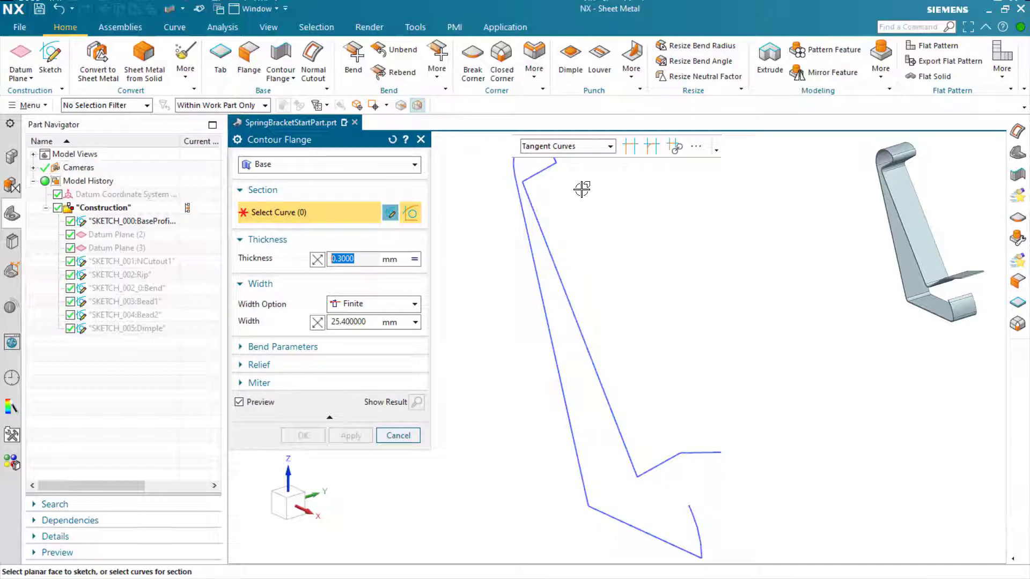
{"action": "left_click", "coordinate": [587, 150]}
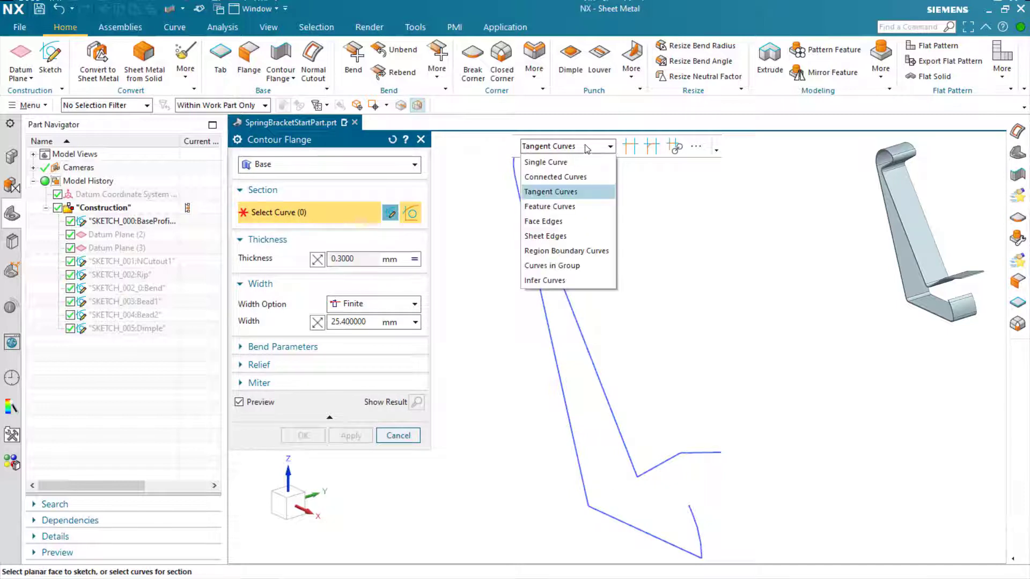
{"action": "left_click", "coordinate": [581, 176]}
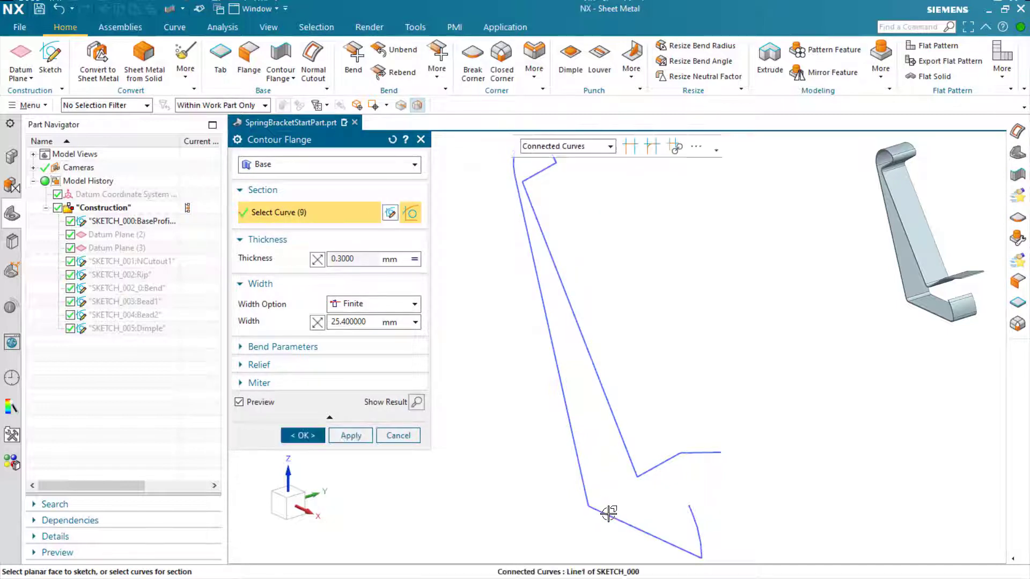
{"action": "left_click", "coordinate": [608, 512]}
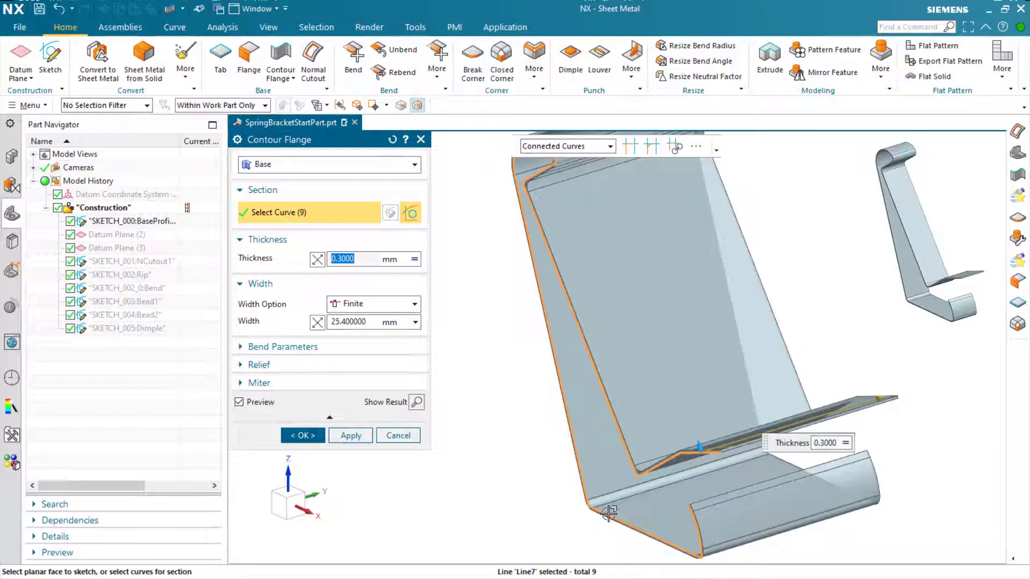
Set the contour flange's width to 8 mm and create it
{"action": "left_click", "coordinate": [369, 323]}
{"action": "left_click_drag", "start_coordinate": [362, 322], "coordinate": [325, 320]}
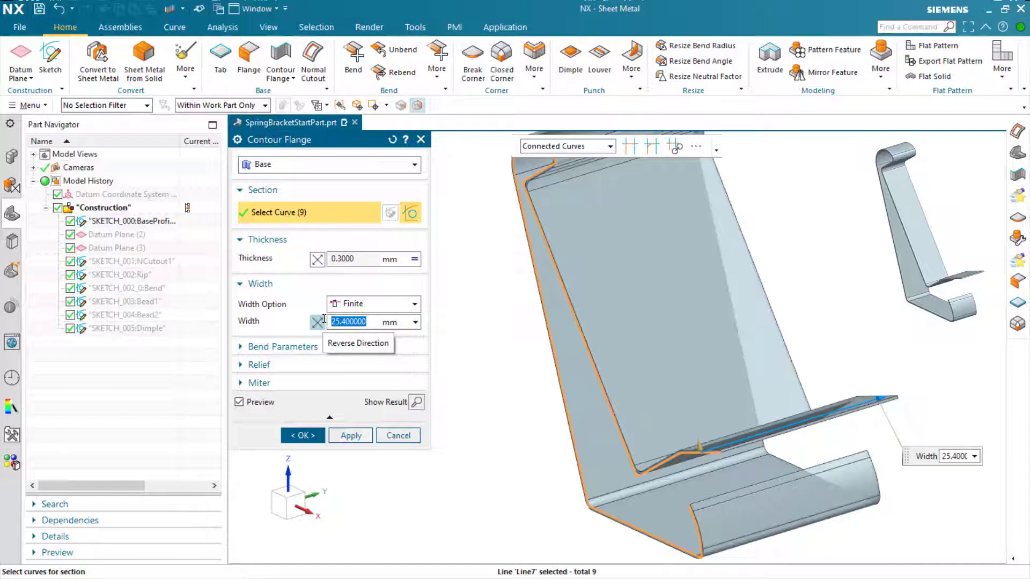
{"action": "type", "text": "8"}
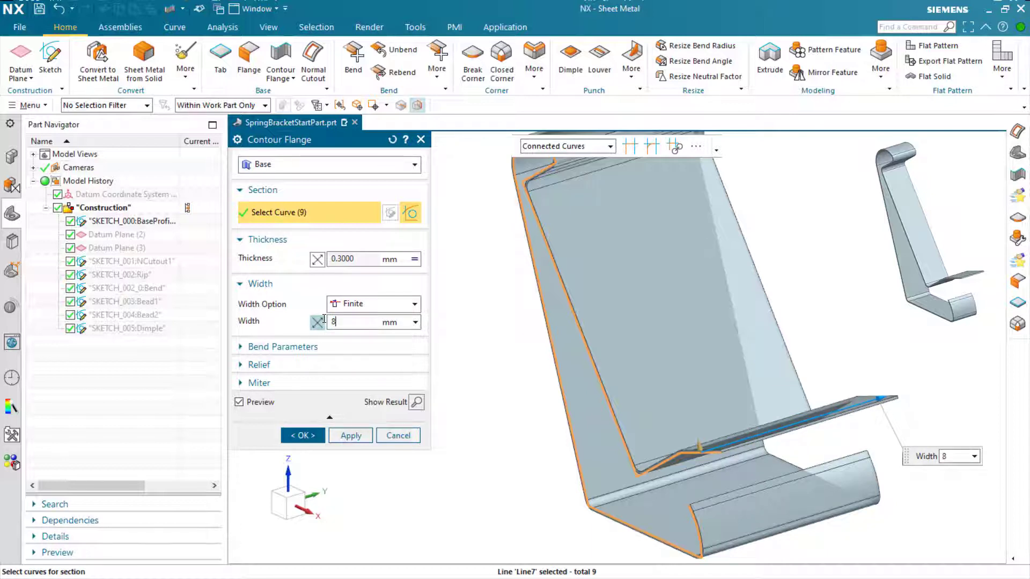
{"action": "key", "text": "Return"}
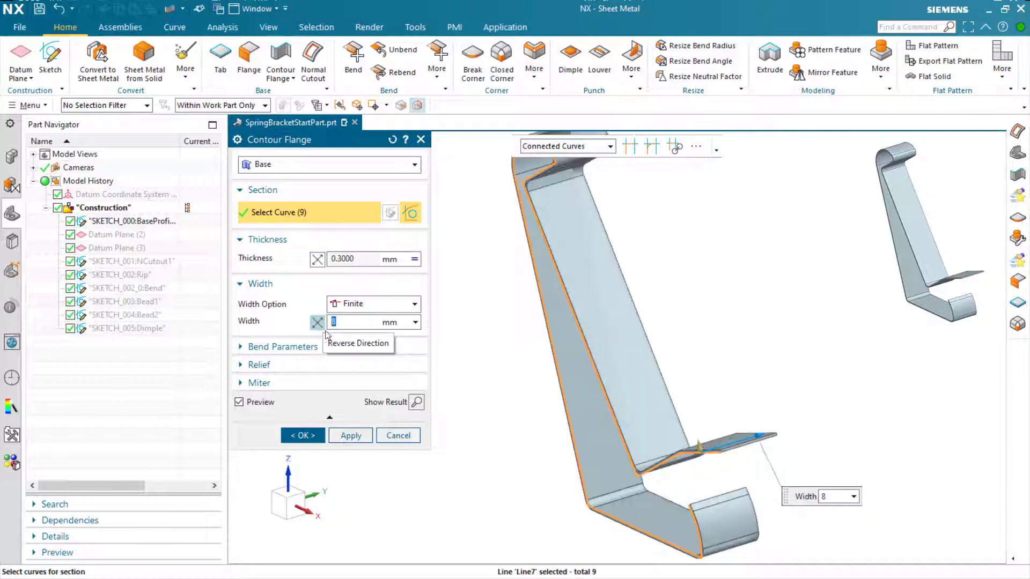
{"action": "left_click", "coordinate": [318, 434]}
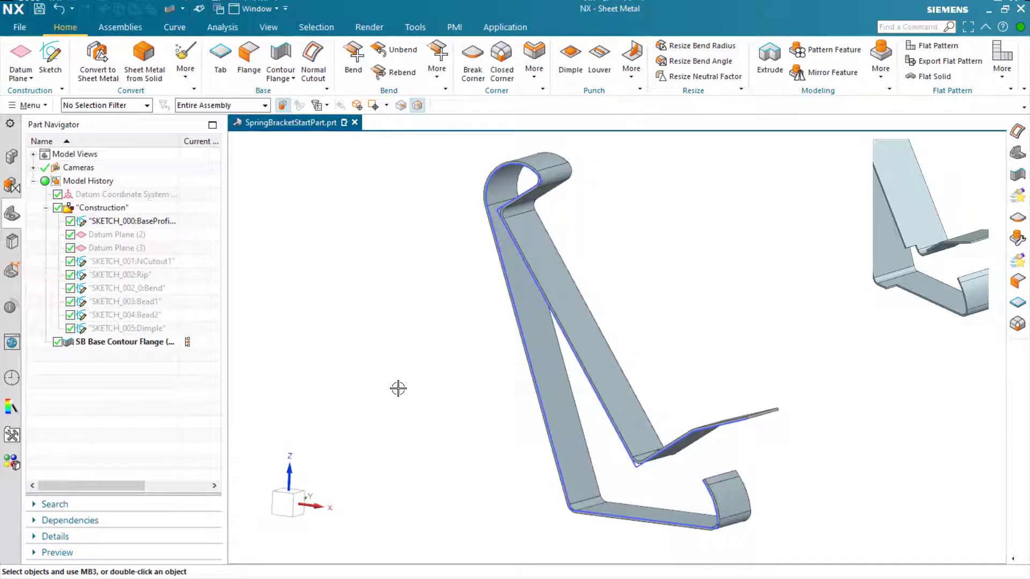
Show the NCutout1 sketch and use its closed curve for a Normal Cutout 2 mm deep in the bracket's lower edge
{"action": "right_click", "coordinate": [130, 261]}
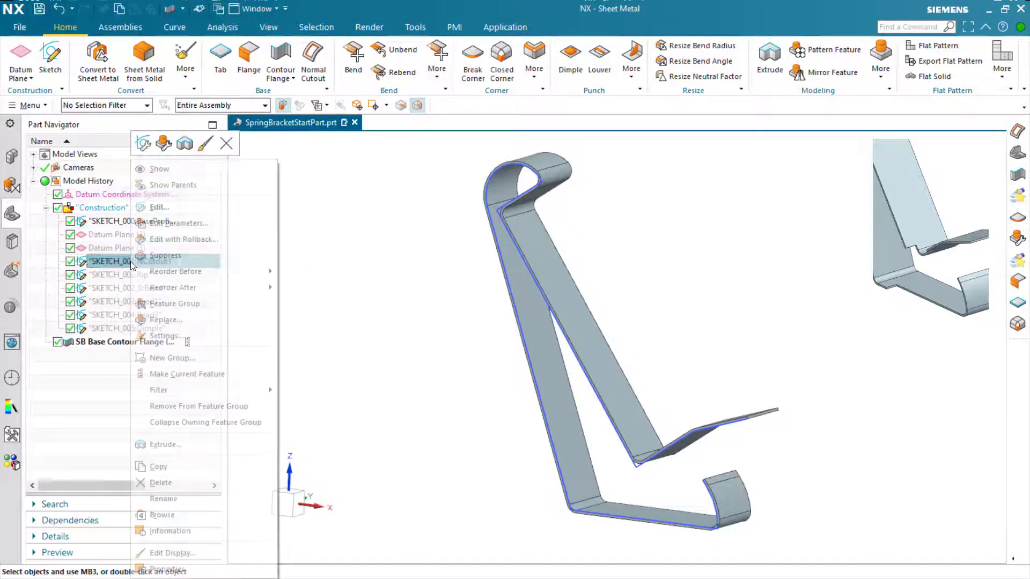
{"action": "left_click", "coordinate": [177, 177]}
{"action": "mouse_move", "coordinate": [375, 295]}
{"action": "middle_mouse_down"}
{"action": "mouse_move", "coordinate": [411, 334]}
{"action": "mouse_move", "coordinate": [363, 202]}
{"action": "mouse_move", "coordinate": [320, 137]}
{"action": "middle_mouse_up"}
{"action": "left_click", "coordinate": [313, 59]}
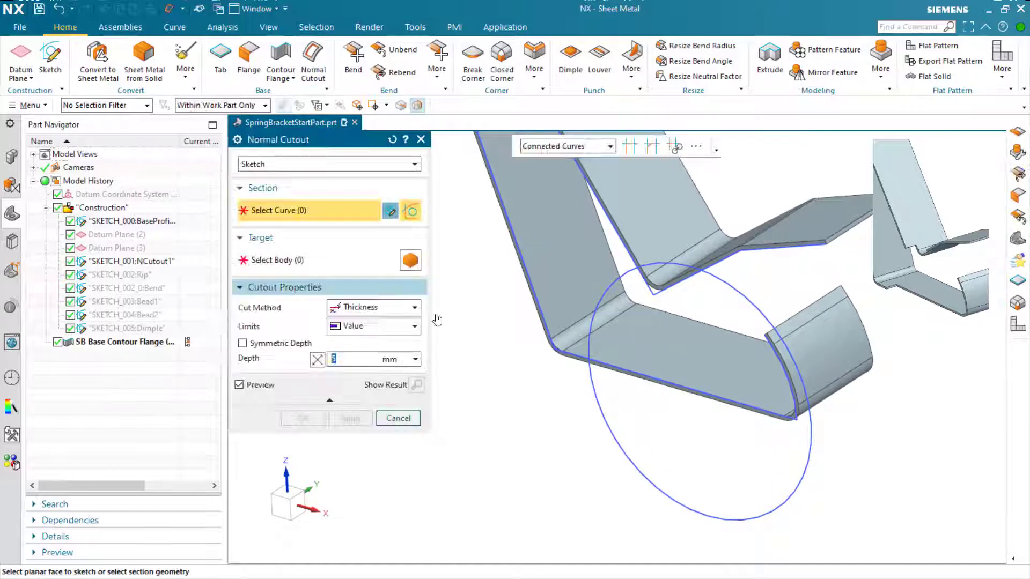
{"action": "left_click", "coordinate": [593, 411]}
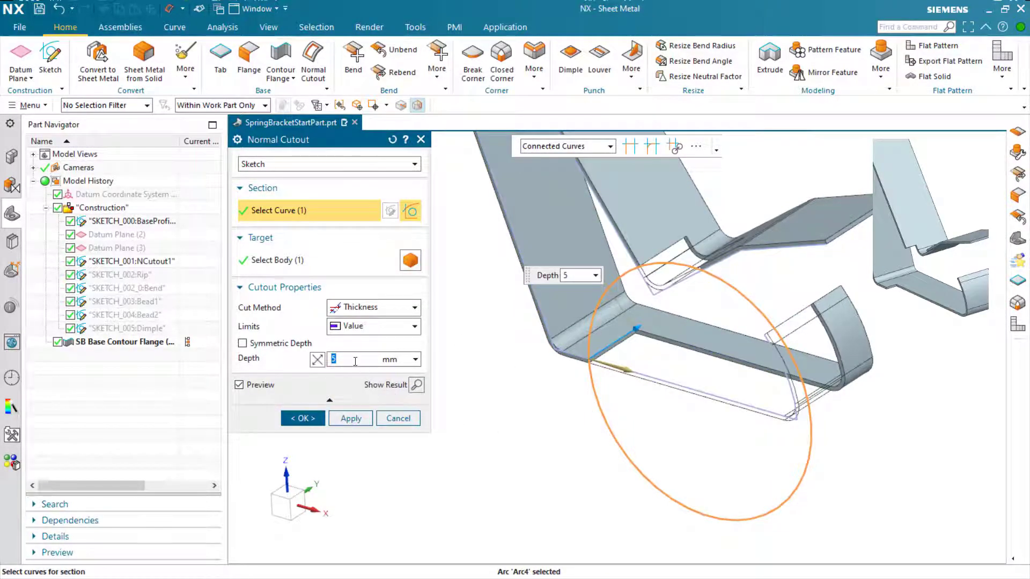
{"action": "type", "text": "2"}
{"action": "key", "text": "Return"}
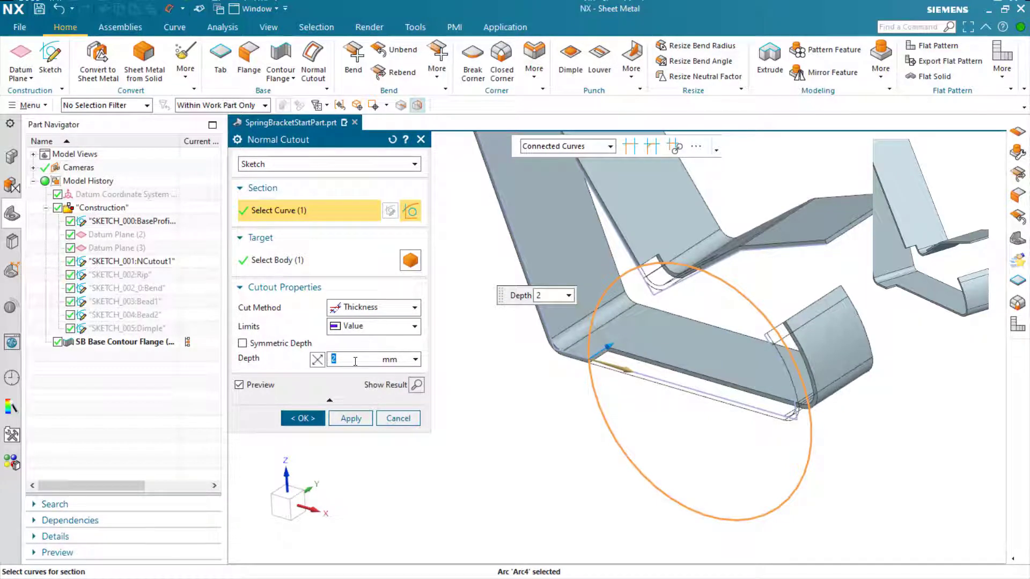
{"action": "left_click", "coordinate": [311, 416]}
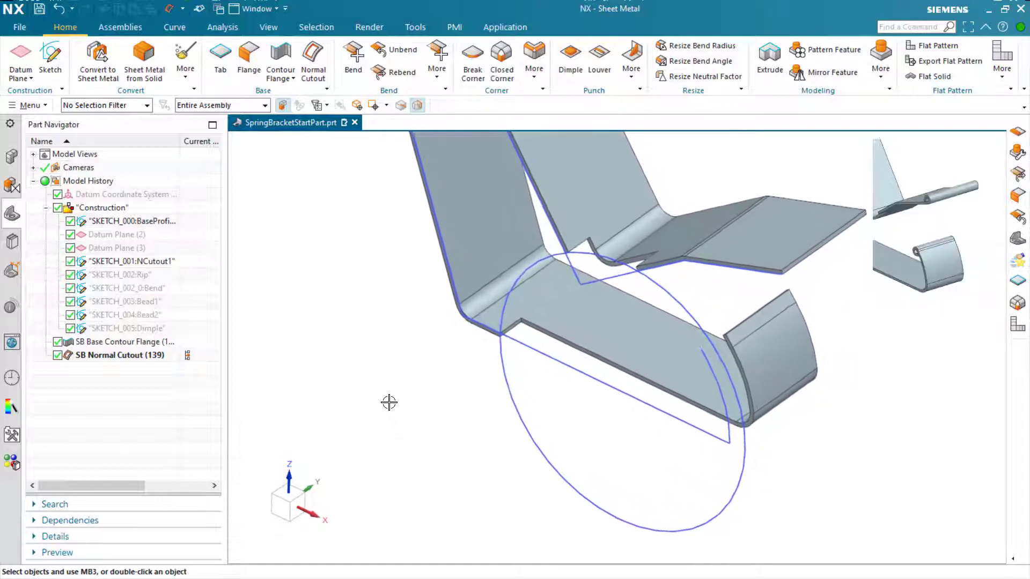
Start a Closed Loop hem and override its bend radius with a local value of 0.3 mm
{"action": "left_click", "coordinate": [439, 77]}
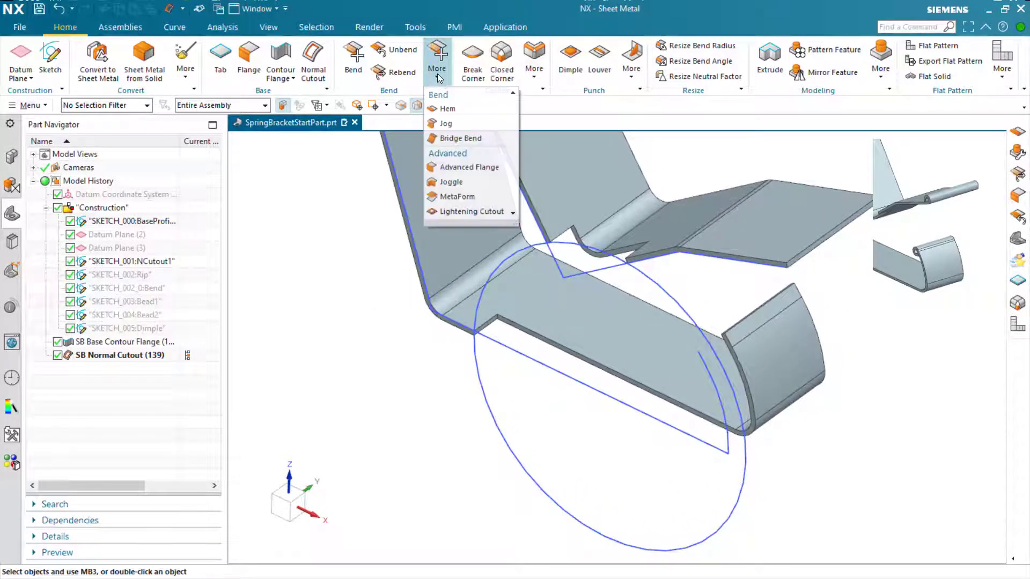
{"action": "left_click", "coordinate": [448, 111]}
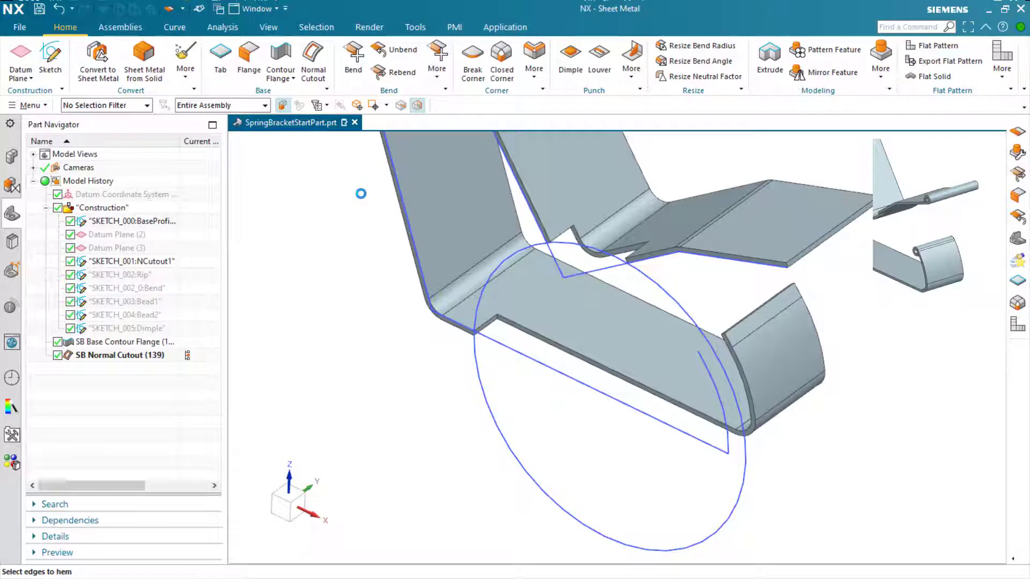
{"action": "left_click", "coordinate": [344, 166]}
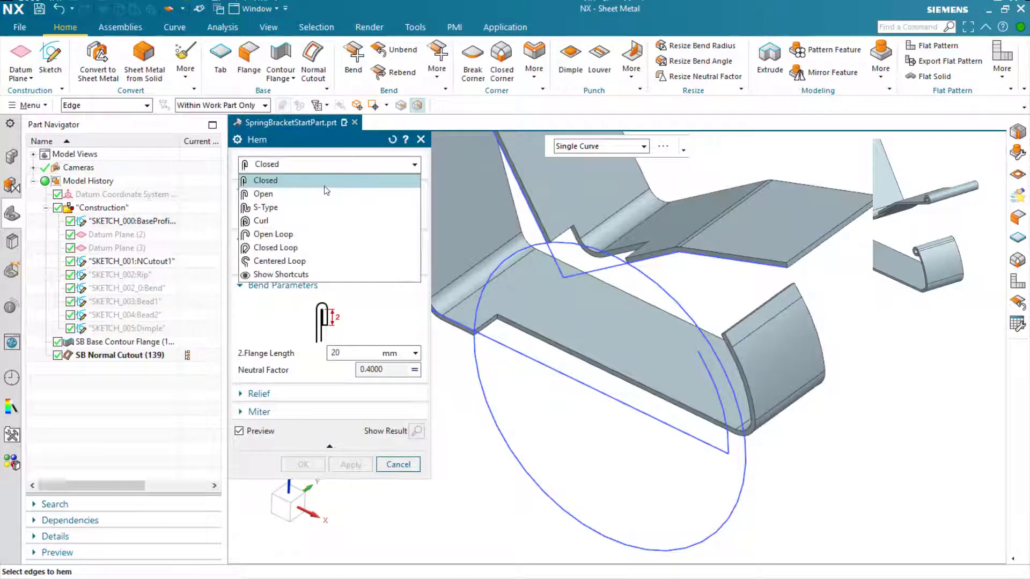
{"action": "left_click", "coordinate": [308, 247]}
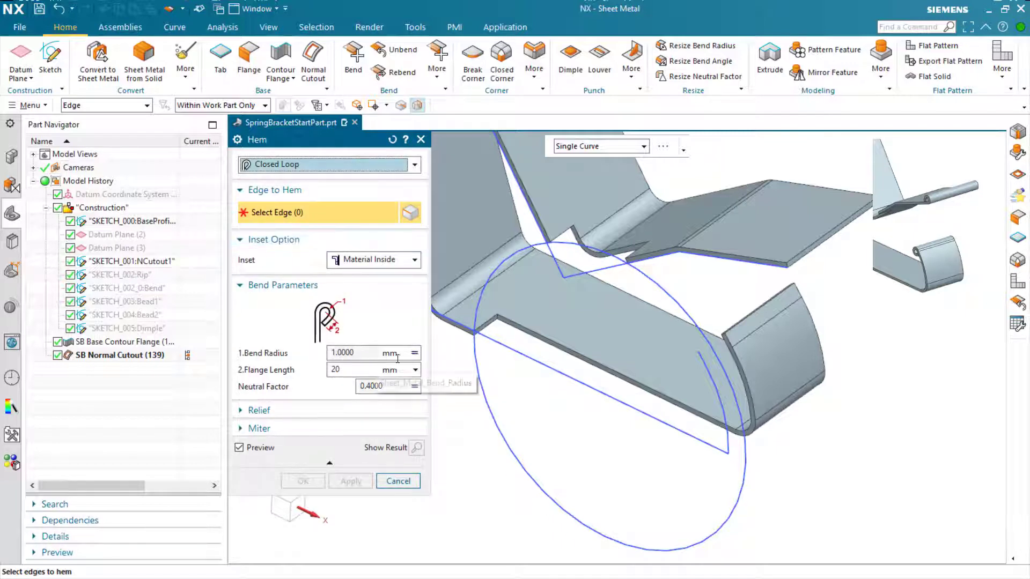
{"action": "left_click", "coordinate": [414, 353]}
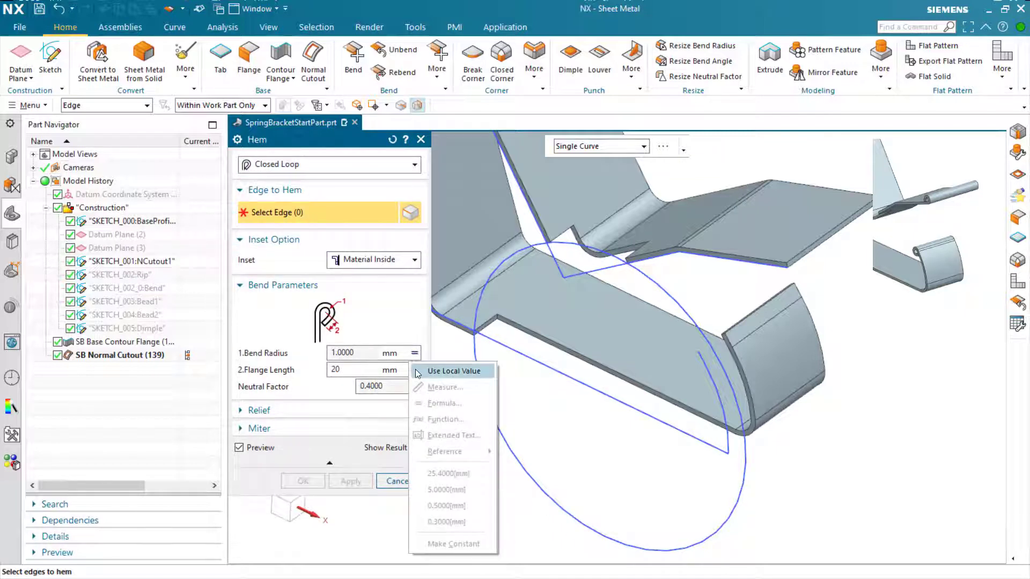
{"action": "left_click", "coordinate": [417, 372]}
{"action": "left_click_drag", "start_coordinate": [355, 353], "coordinate": [324, 351]}
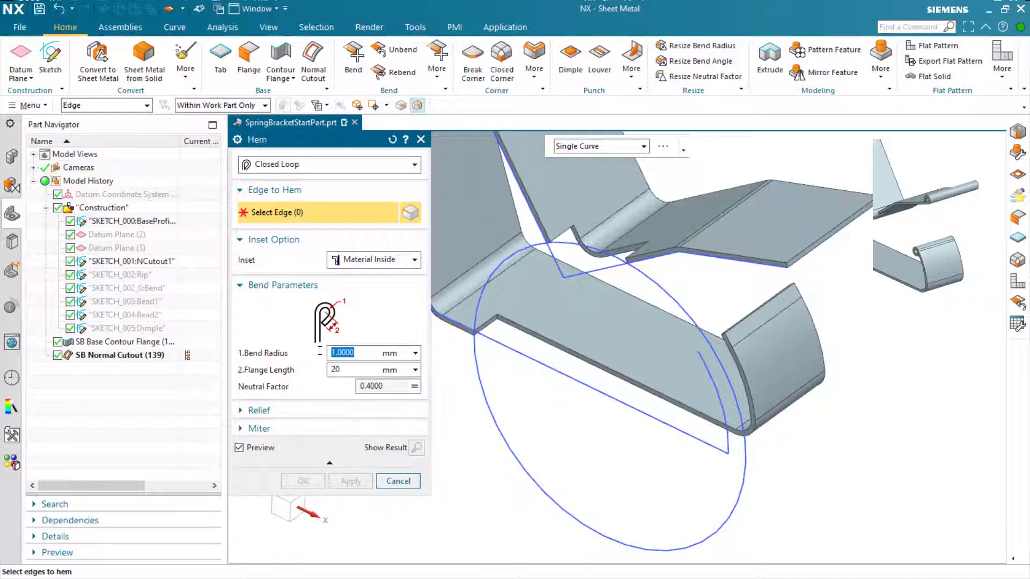
{"action": "type", "text": "0.3"}
{"action": "key", "text": "Return"}
Set the hem's flange length to 0.5 mm and apply it to the end edge of the upper support lip
{"action": "left_click_drag", "start_coordinate": [345, 371], "coordinate": [333, 372]}
{"action": "type", "text": "0."}
{"action": "left_click", "coordinate": [817, 242]}
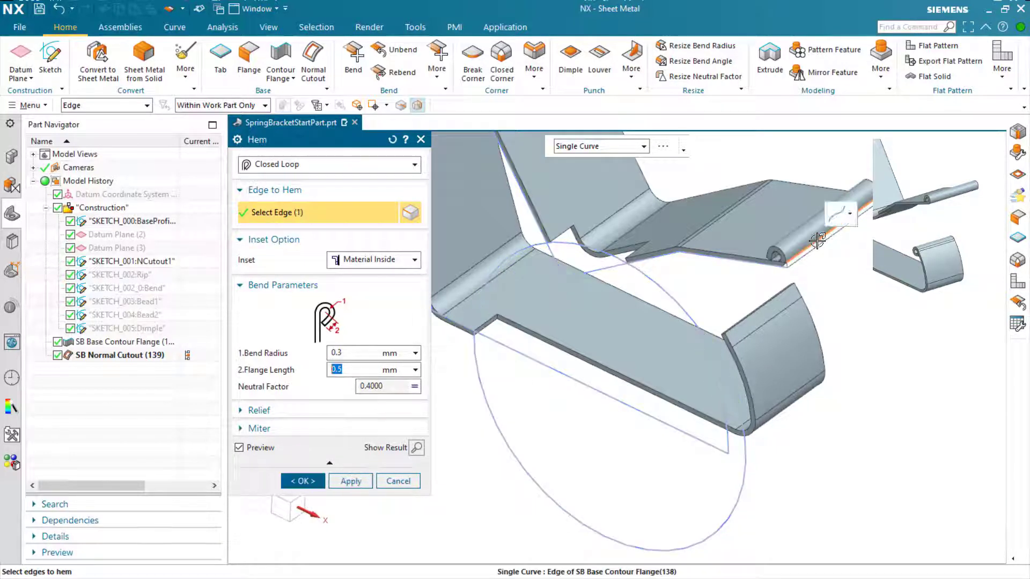
{"action": "left_click", "coordinate": [337, 481]}
Add a matching Closed Loop hem to the free end edge of the curved lower lip
{"action": "middle_click_drag", "start_coordinate": [750, 375], "coordinate": [815, 253]}
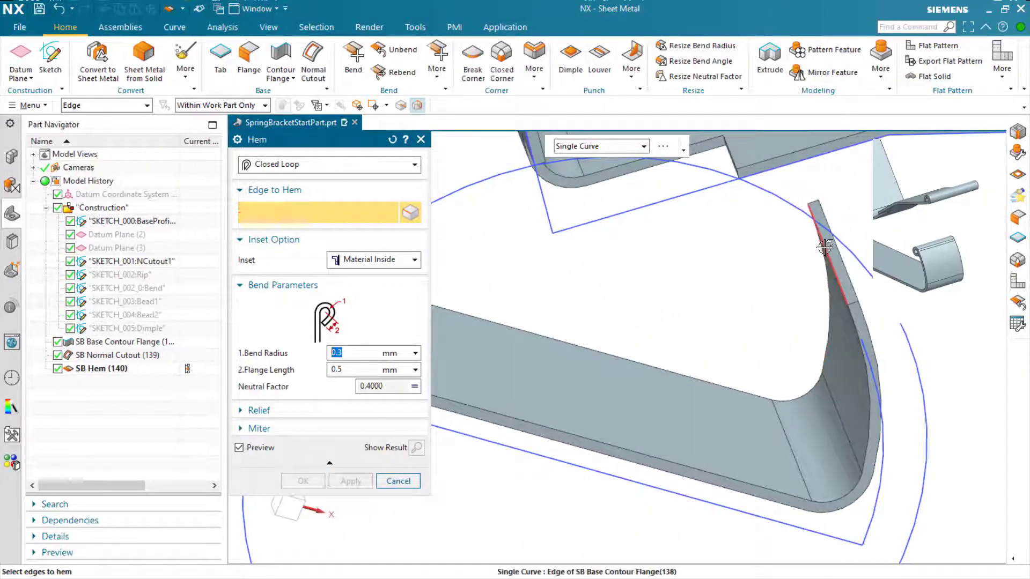
{"action": "left_click", "coordinate": [823, 244]}
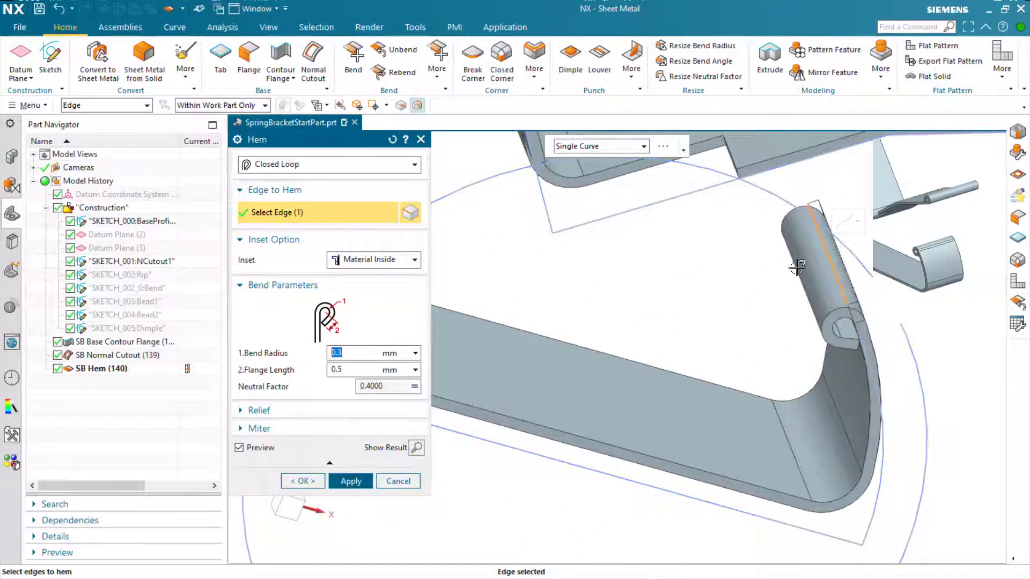
{"action": "left_click", "coordinate": [311, 478]}
Show the Rip sketch and select its connected curves on the inclined front strip as the reference for a Rip
{"action": "middle_click_drag", "start_coordinate": [343, 467], "coordinate": [491, 453]}
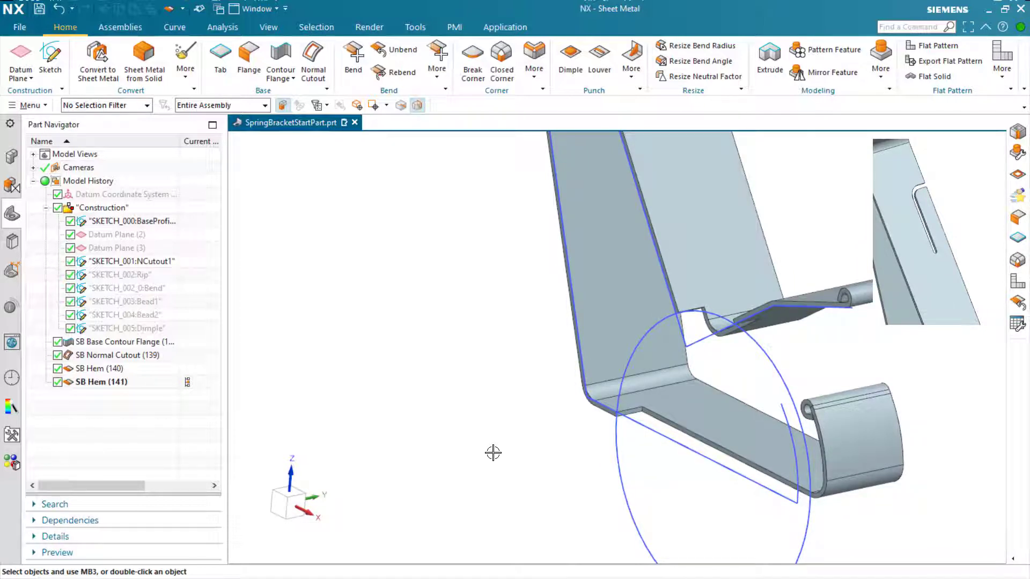
{"action": "mouse_move", "coordinate": [493, 453]}
{"action": "middle_mouse_down"}
{"action": "mouse_move", "coordinate": [363, 436]}
{"action": "mouse_move", "coordinate": [223, 375]}
{"action": "middle_mouse_up"}
{"action": "right_click", "coordinate": [137, 278]}
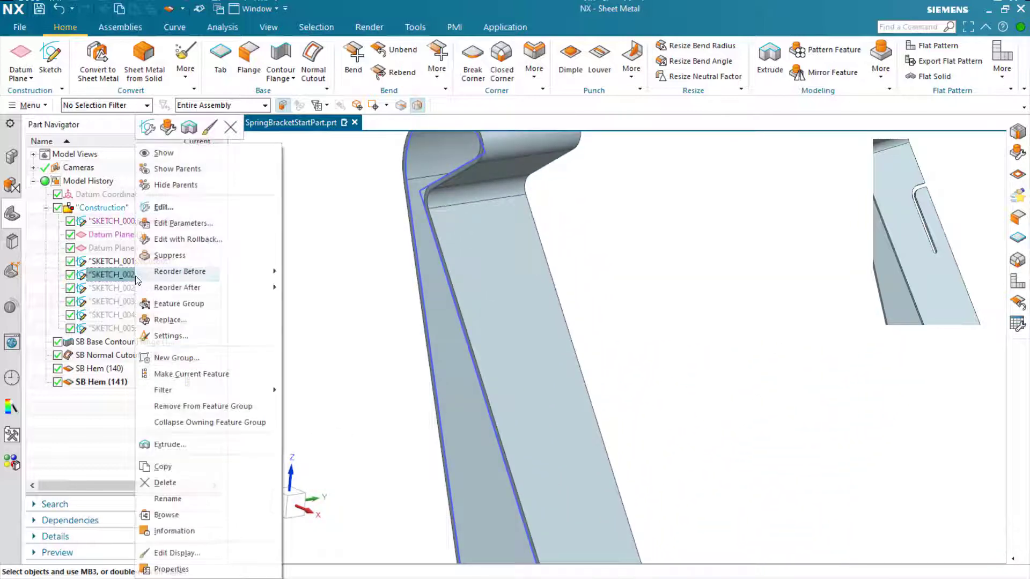
{"action": "left_click", "coordinate": [204, 161]}
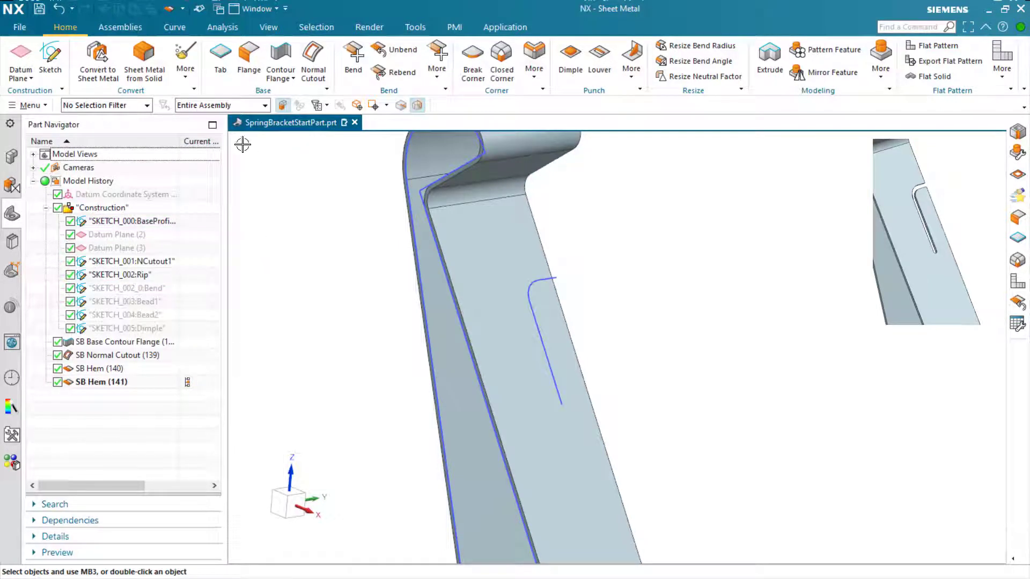
{"action": "left_click", "coordinate": [187, 78]}
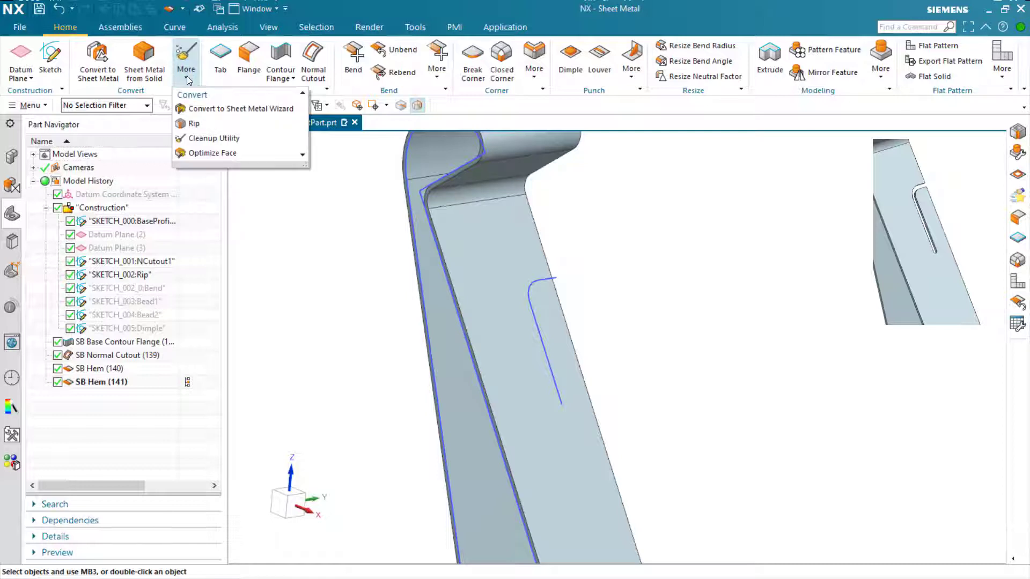
{"action": "left_click", "coordinate": [192, 123]}
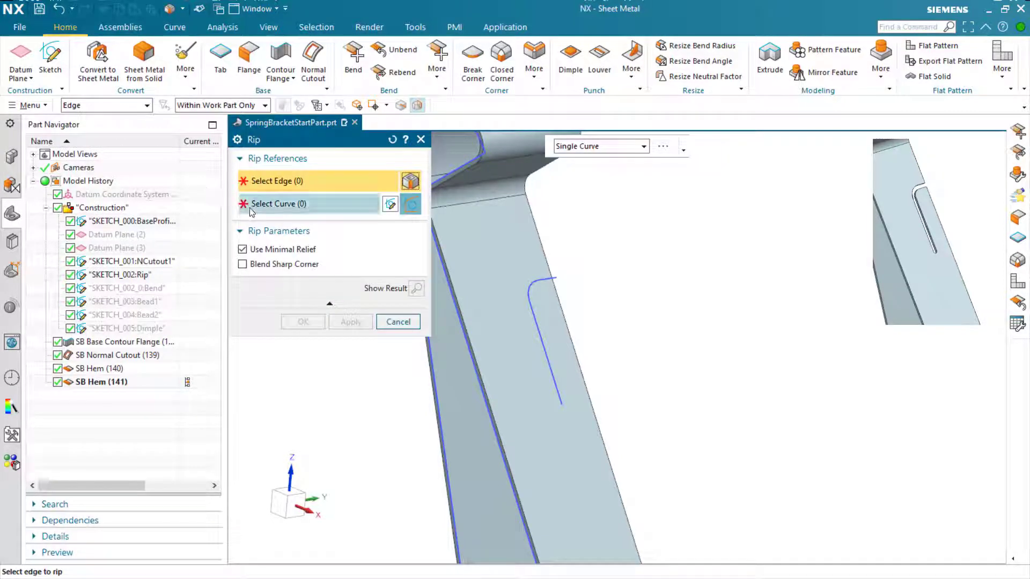
{"action": "left_click", "coordinate": [278, 204]}
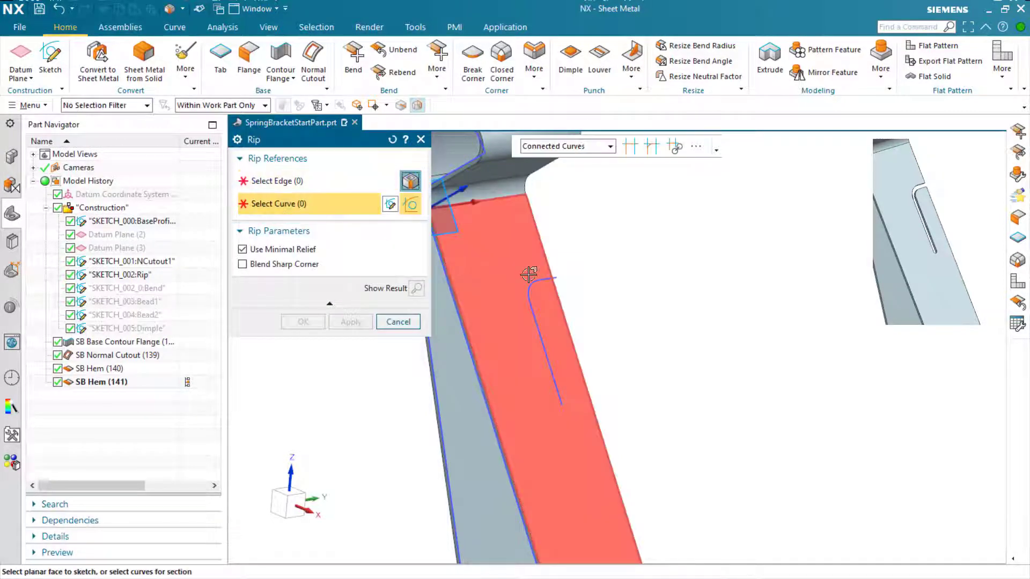
{"action": "left_click", "coordinate": [558, 277]}
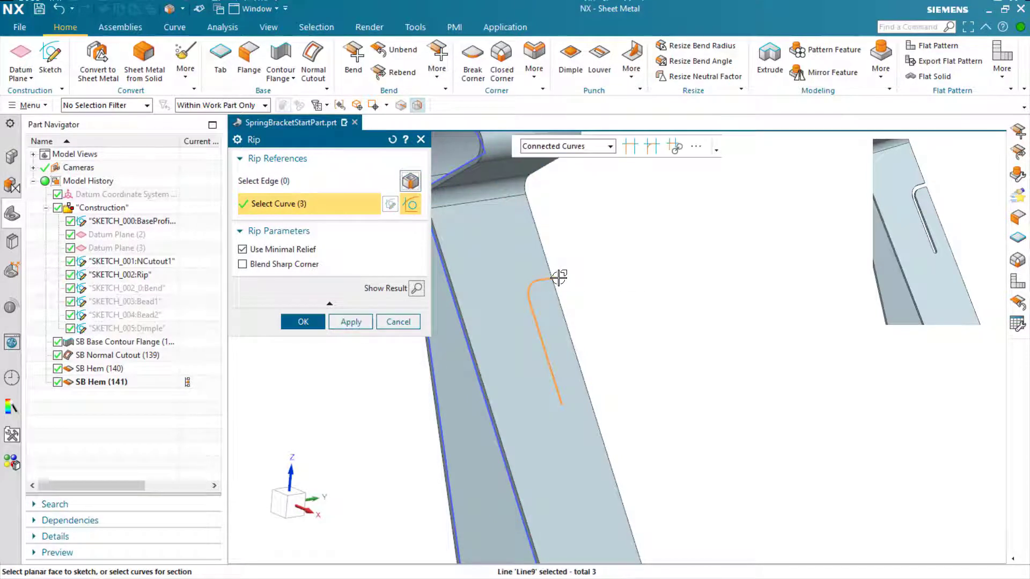
{"action": "scroll", "coordinate": [555, 332], "scroll_direction": "up", "scroll_amount": 2}
{"action": "scroll", "coordinate": [467, 441], "scroll_direction": "up", "scroll_amount": 3}
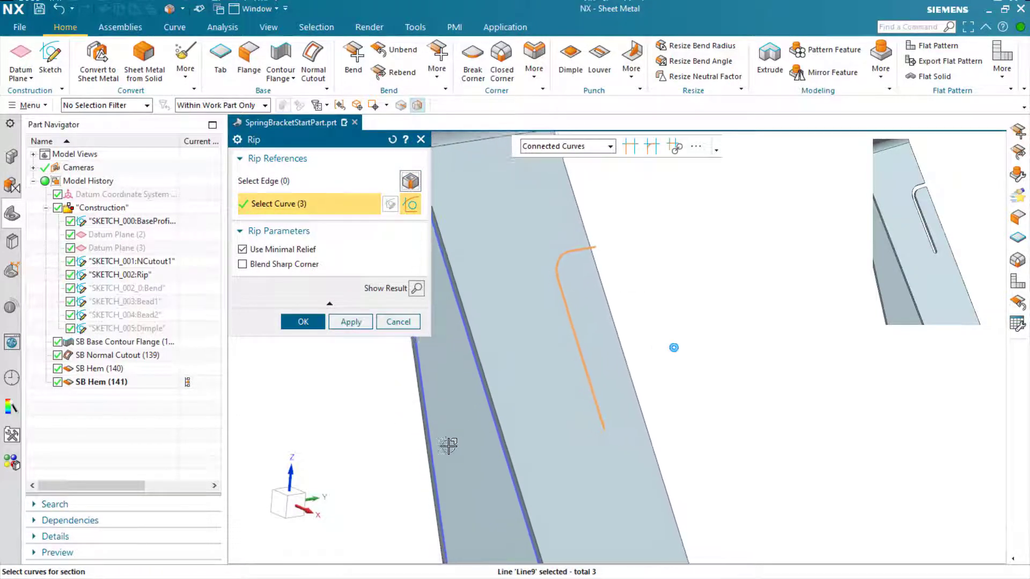
Turn off minimal relief, set the rip width to 0.2 mm with a Round end cap, and create the rip
{"action": "left_click", "coordinate": [243, 250]}
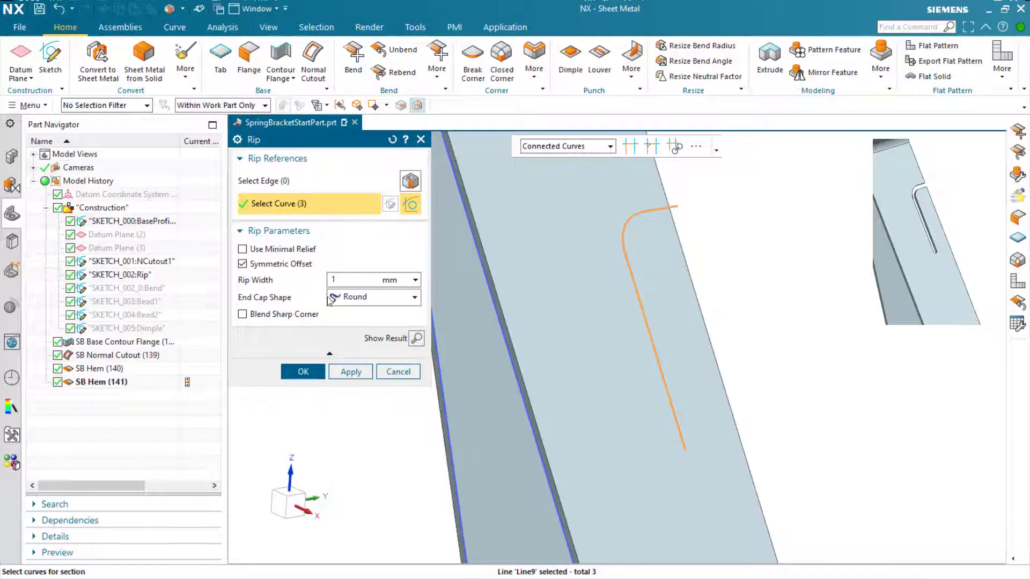
{"action": "left_click_drag", "start_coordinate": [340, 280], "coordinate": [318, 280]}
{"action": "left_click", "coordinate": [410, 339]}
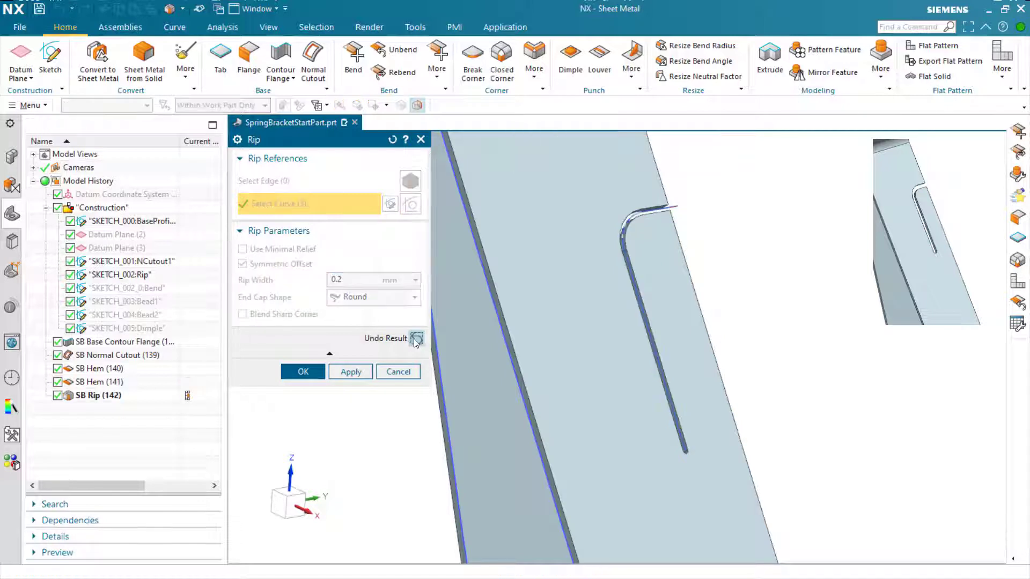
{"action": "left_click", "coordinate": [304, 371]}
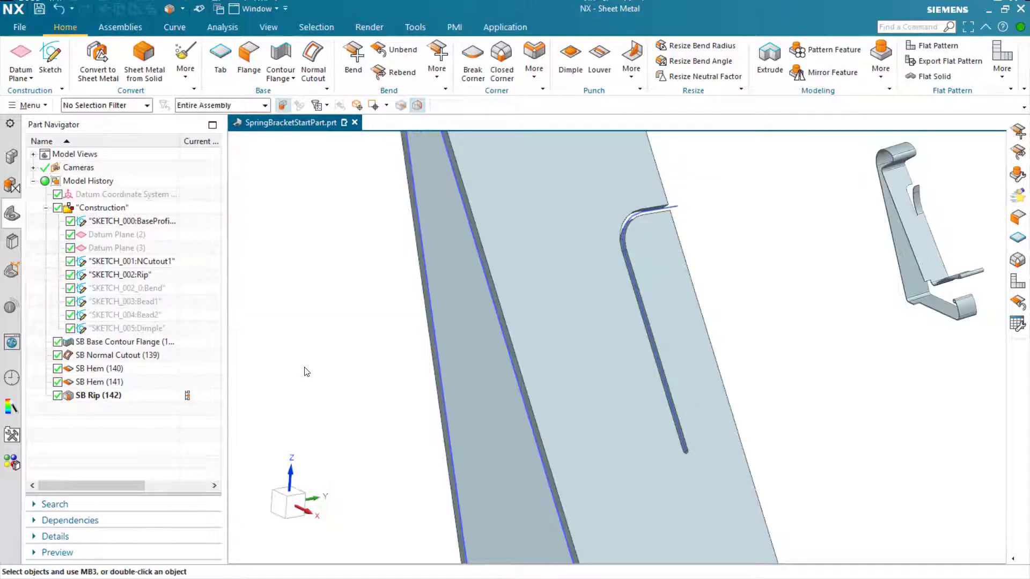
Show the SKETCH_002_0:Bend sketch and use its line for a Bend of the ripped tab at an angle of 35°
{"action": "right_click", "coordinate": [141, 292]}
{"action": "left_click", "coordinate": [179, 151]}
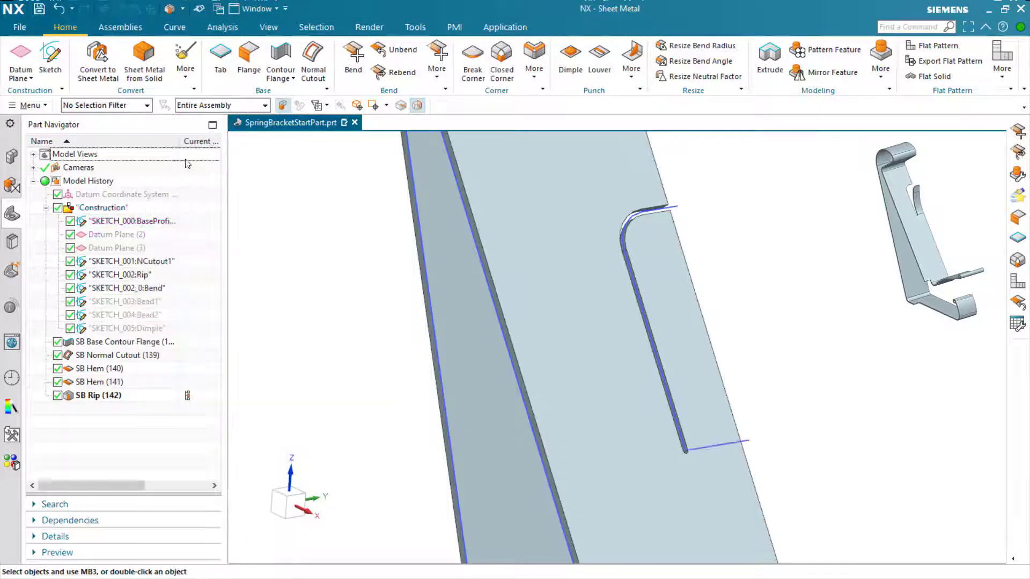
{"action": "left_click", "coordinate": [353, 59]}
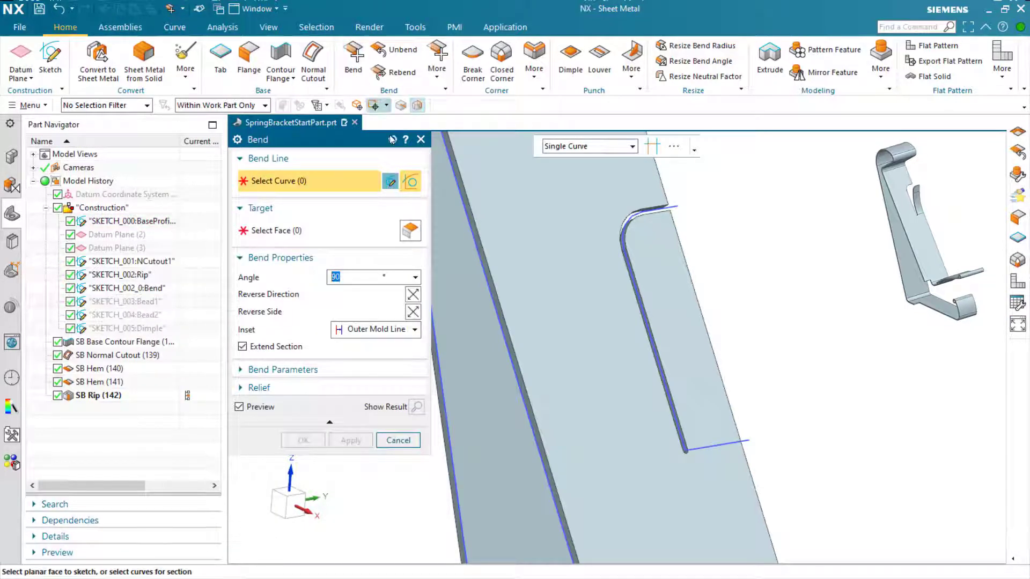
{"action": "left_click", "coordinate": [750, 441]}
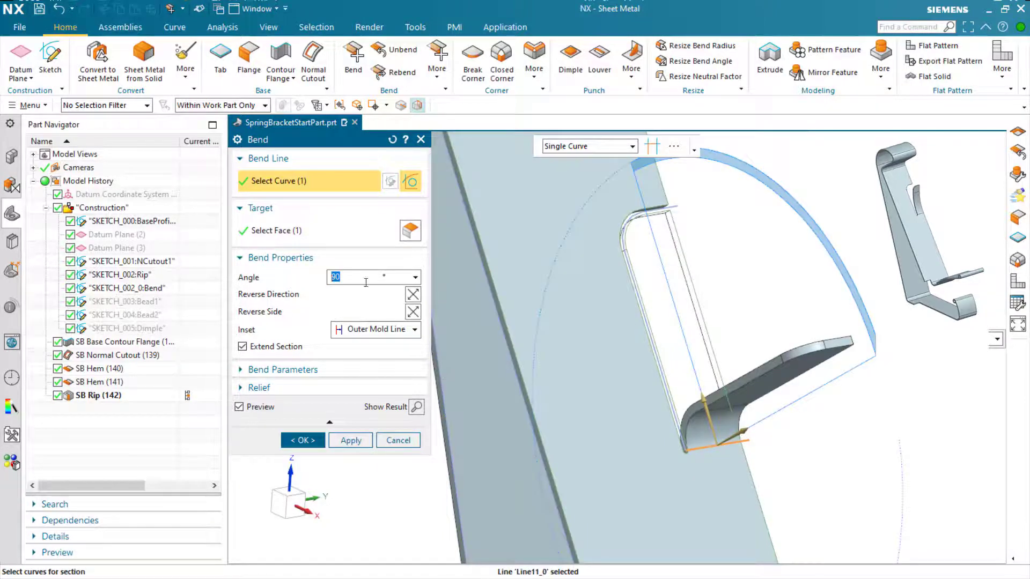
{"action": "left_click_drag", "start_coordinate": [338, 276], "coordinate": [326, 276]}
{"action": "type", "text": "35"}
{"action": "key", "text": "Return"}
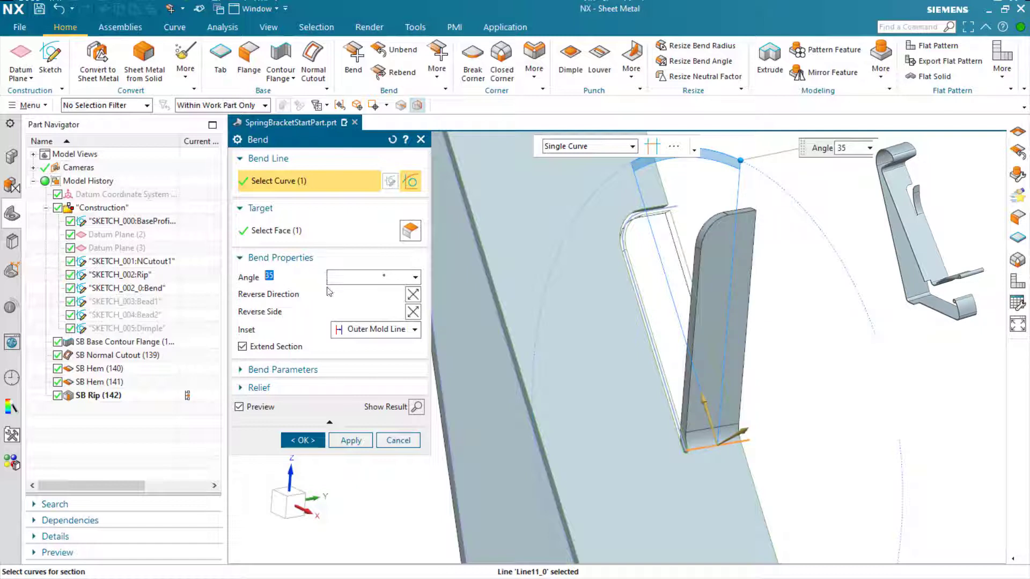
Override the tab's bend radius with a local value of 10 mm and create the bend
{"action": "left_click", "coordinate": [323, 375]}
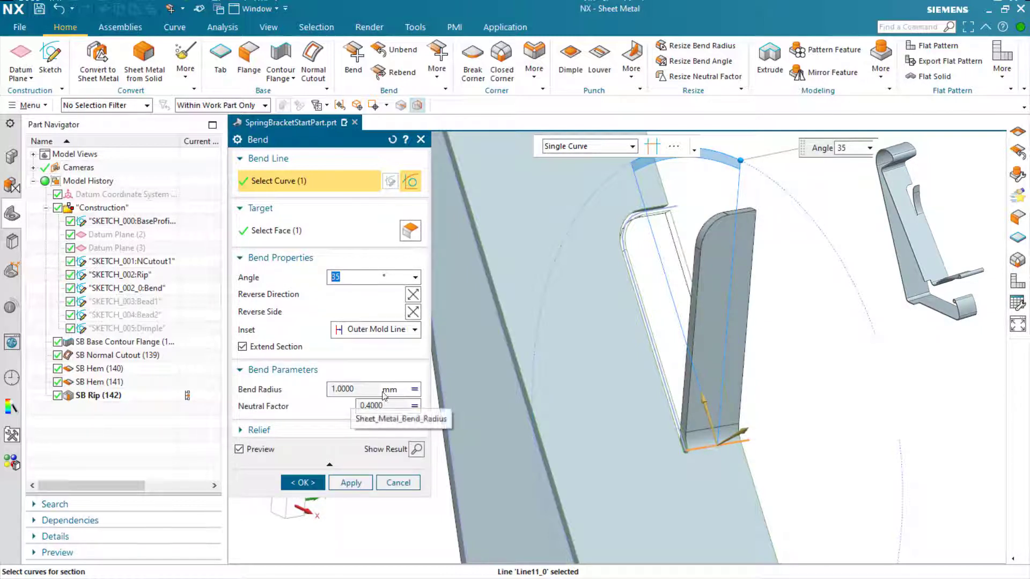
{"action": "left_click", "coordinate": [415, 390]}
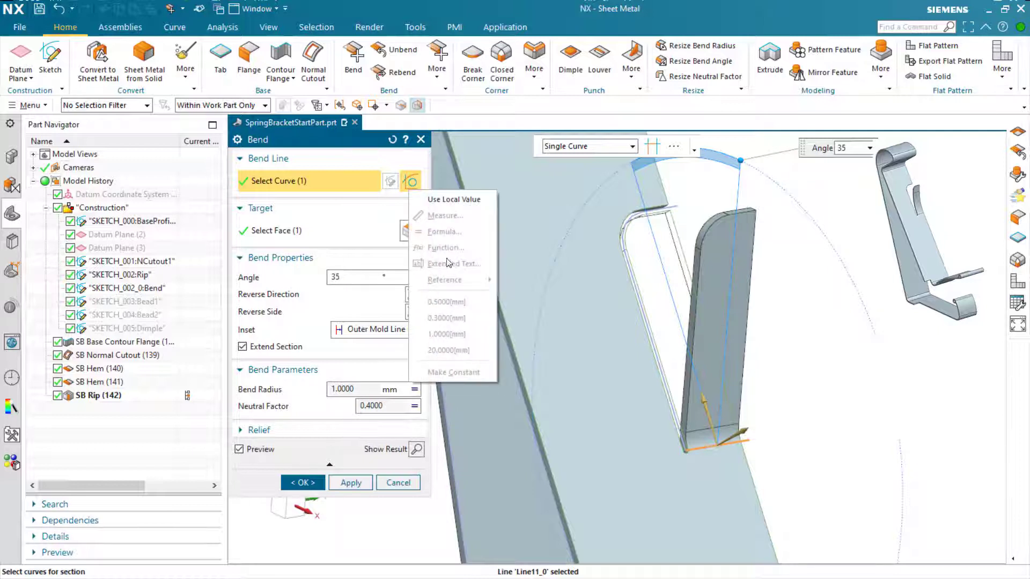
{"action": "left_click", "coordinate": [453, 200]}
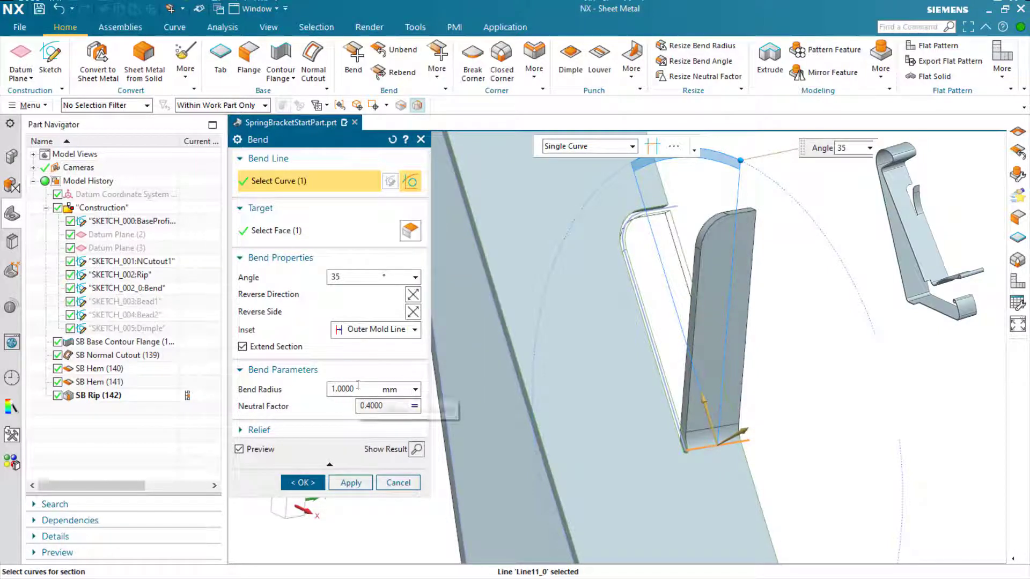
{"action": "left_click_drag", "start_coordinate": [357, 388], "coordinate": [329, 388]}
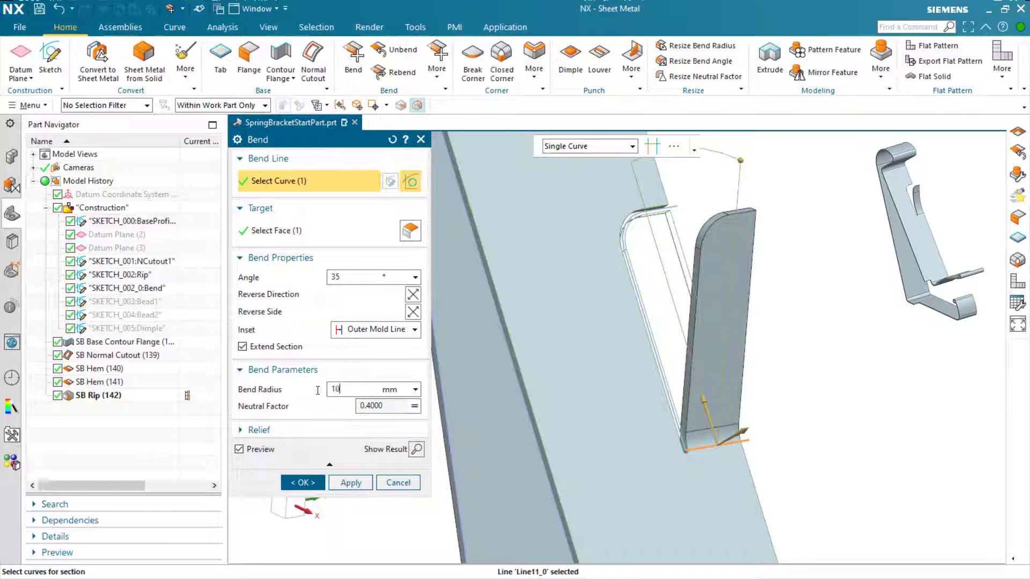
{"action": "key", "text": "Return"}
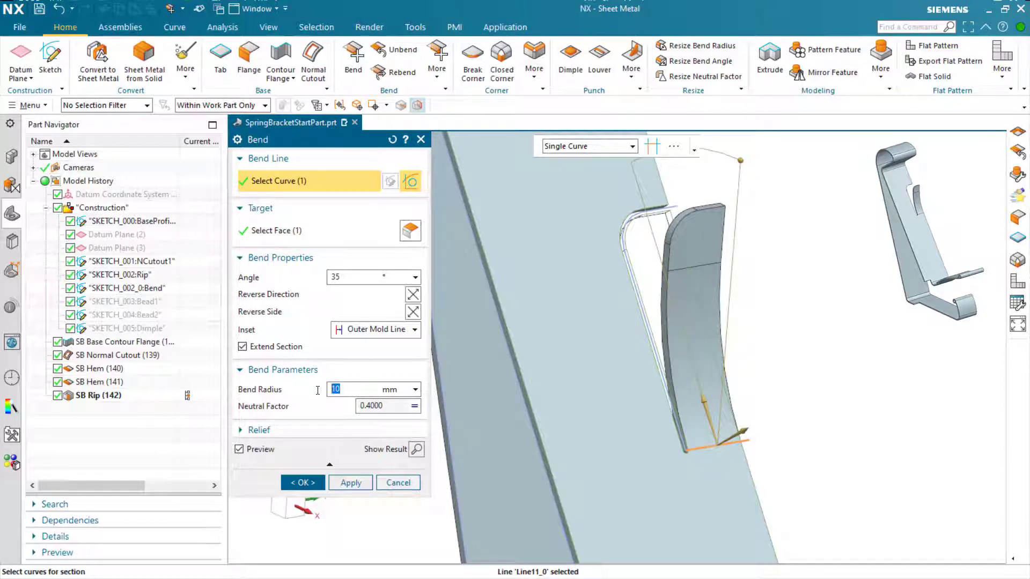
{"action": "left_click", "coordinate": [301, 483]}
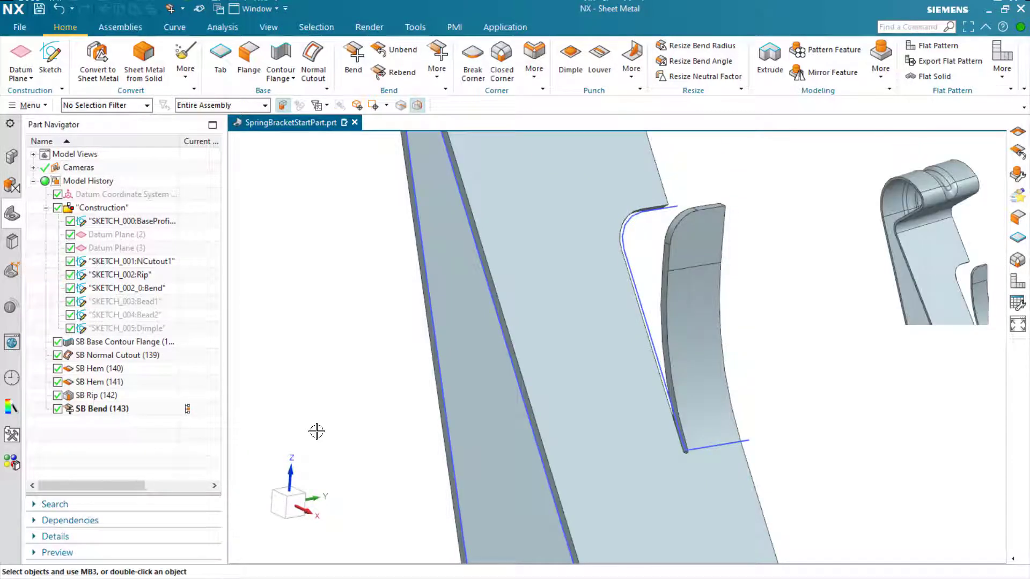
Unbend the large rounded bend at the bracket's top, keeping the long back strip's inner face stationary
{"action": "scroll", "coordinate": [316, 431], "scroll_direction": "down", "scroll_amount": 5}
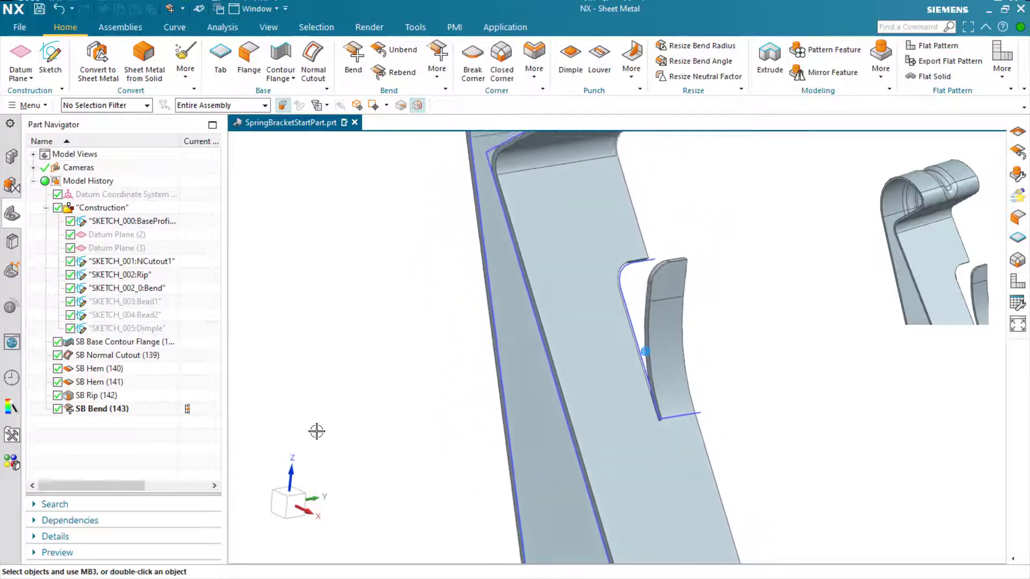
{"action": "scroll", "coordinate": [316, 431], "scroll_direction": "down", "scroll_amount": 5}
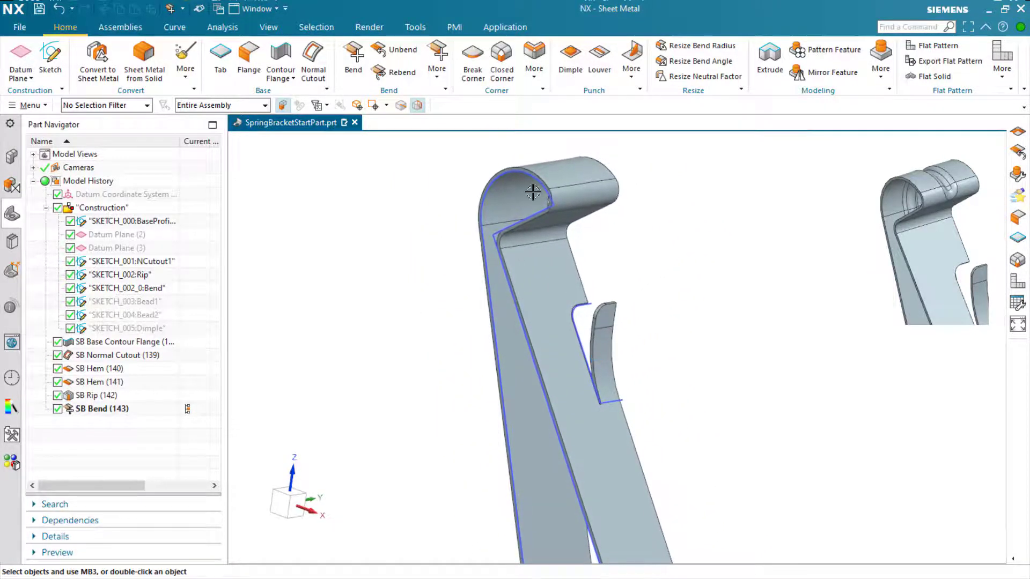
{"action": "left_click", "coordinate": [394, 49]}
{"action": "left_click", "coordinate": [493, 301]}
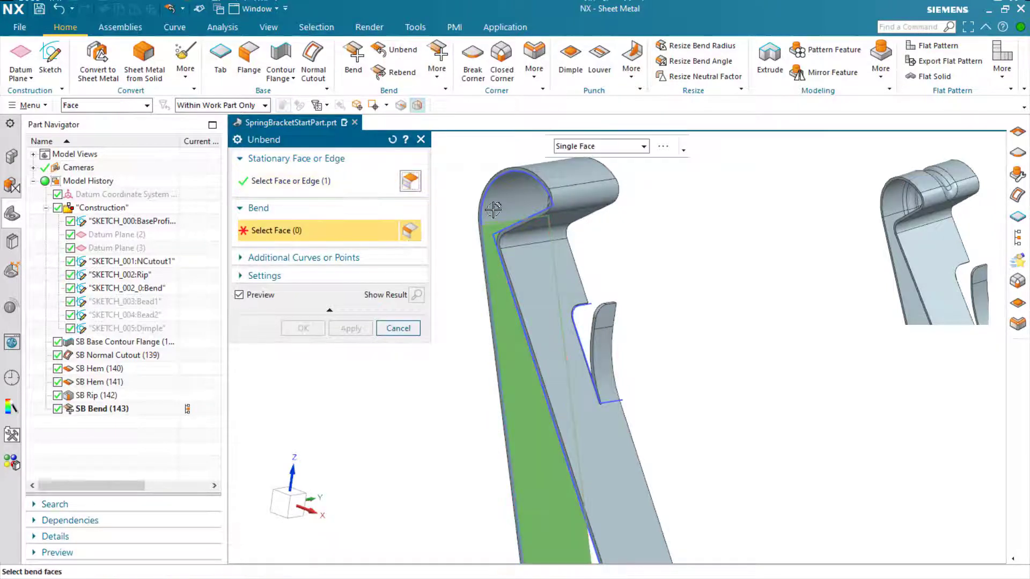
{"action": "left_click", "coordinate": [487, 221]}
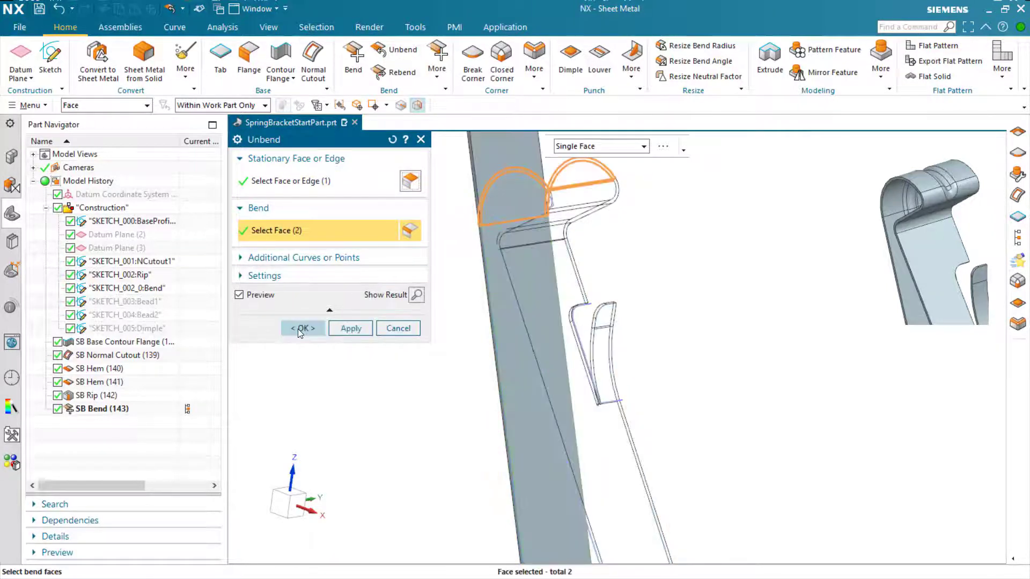
{"action": "left_click", "coordinate": [301, 328]}
Show the Bead1 and Bead2 sketches on the flattened bracket
{"action": "scroll", "coordinate": [327, 332], "scroll_direction": "down", "scroll_amount": 5}
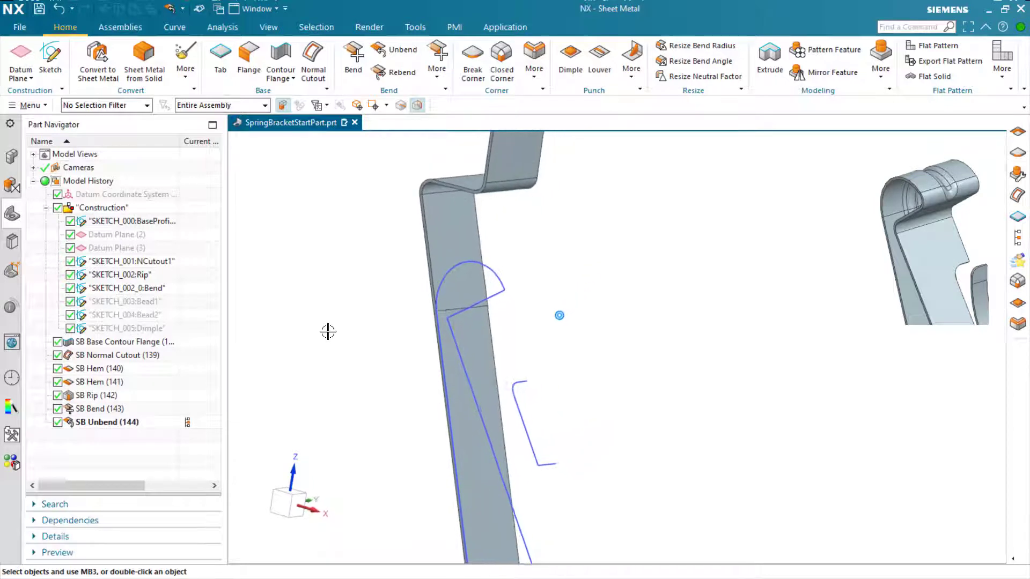
{"action": "scroll", "coordinate": [328, 332], "scroll_direction": "down", "scroll_amount": 2}
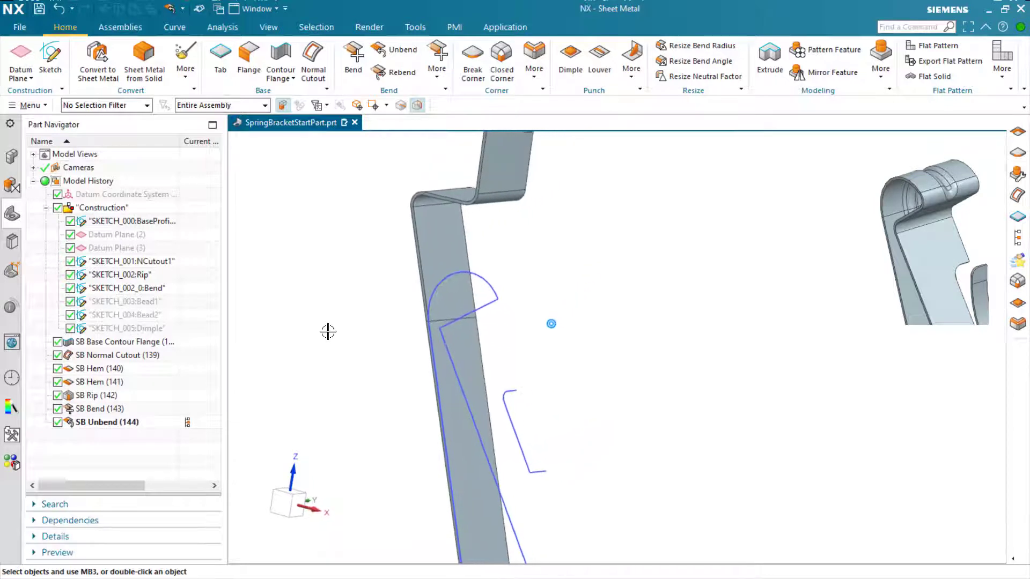
{"action": "right_click", "coordinate": [143, 304]}
{"action": "left_click", "coordinate": [208, 170]}
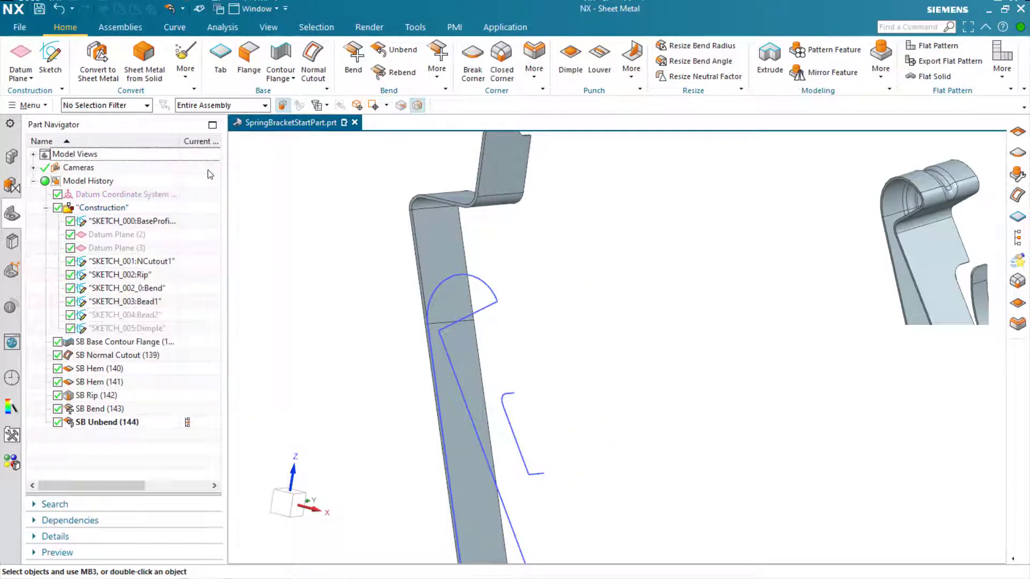
{"action": "right_click", "coordinate": [152, 320]}
{"action": "left_click", "coordinate": [175, 11]}
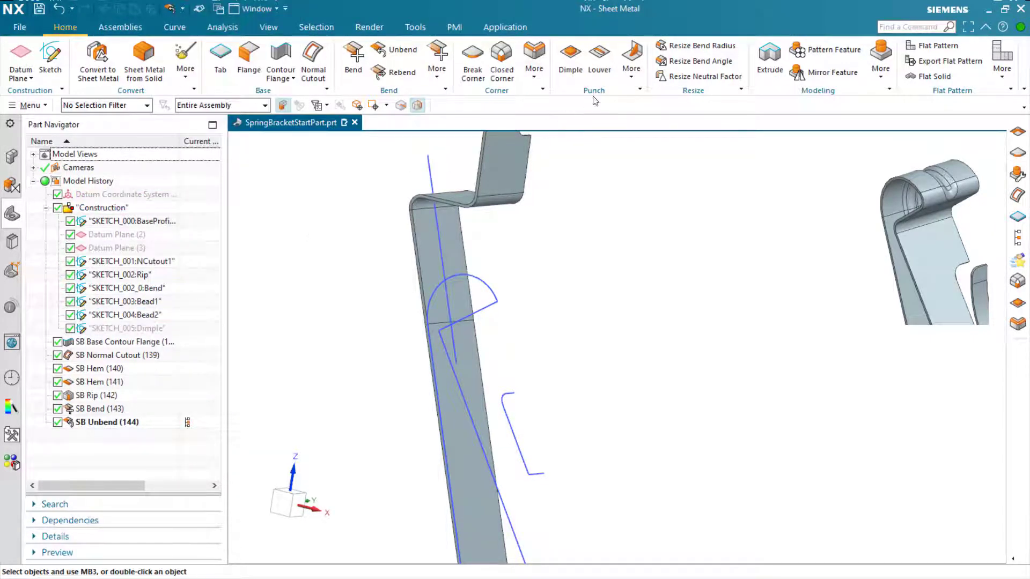
Start a Bead along the Bead2 sketch line on the flattened strip, with depth 0.5 mm and radius 0.5 mm
{"action": "left_click", "coordinate": [631, 63]}
{"action": "left_click", "coordinate": [638, 123]}
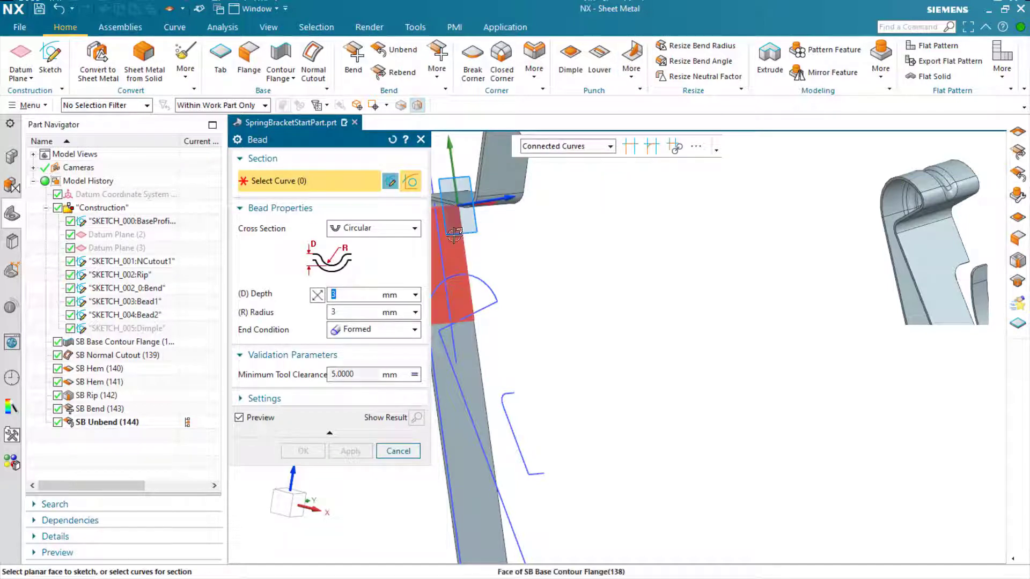
{"action": "middle_click_drag", "start_coordinate": [452, 226], "coordinate": [466, 184]}
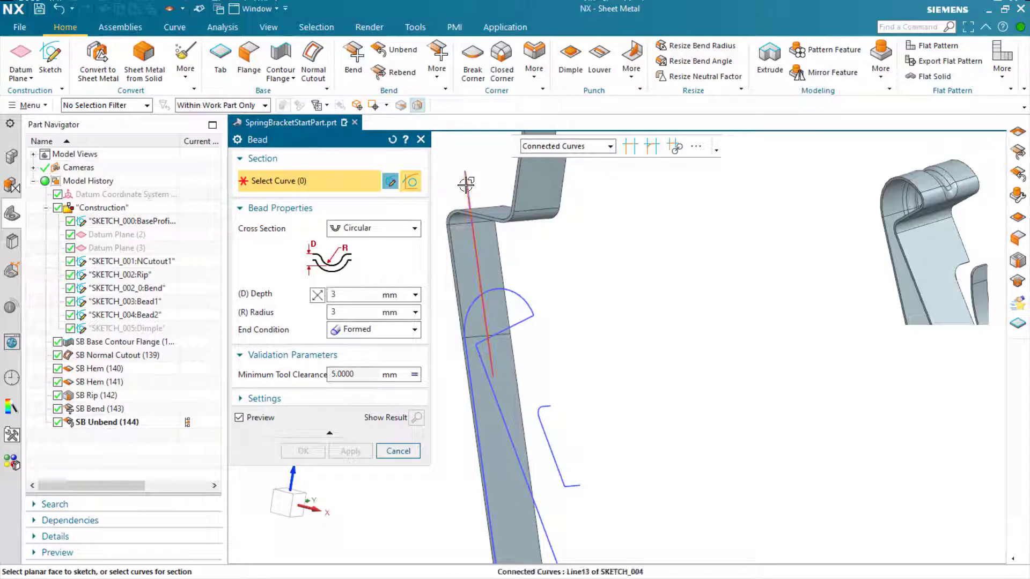
{"action": "left_click", "coordinate": [466, 183]}
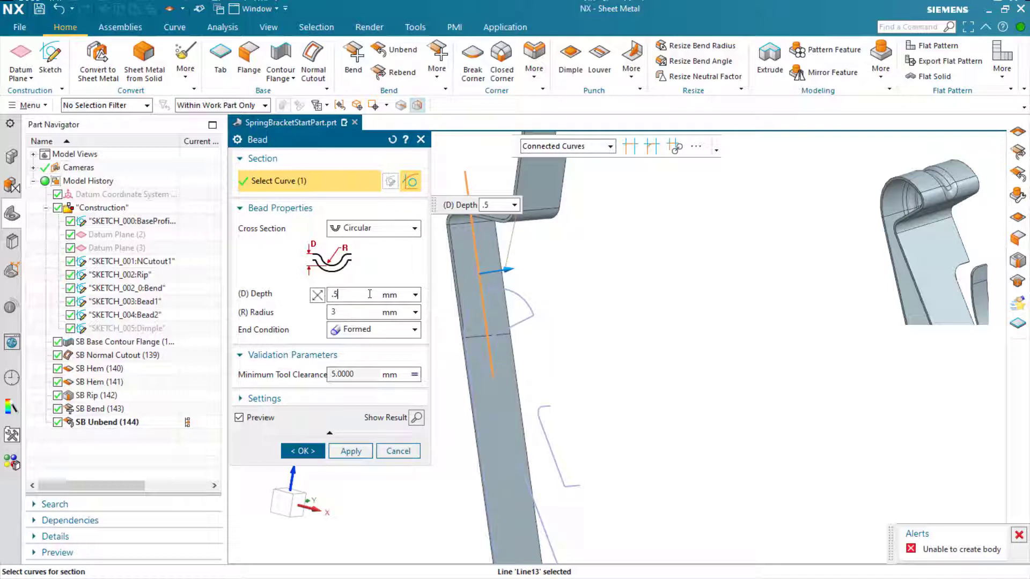
{"action": "key", "text": "Tab"}
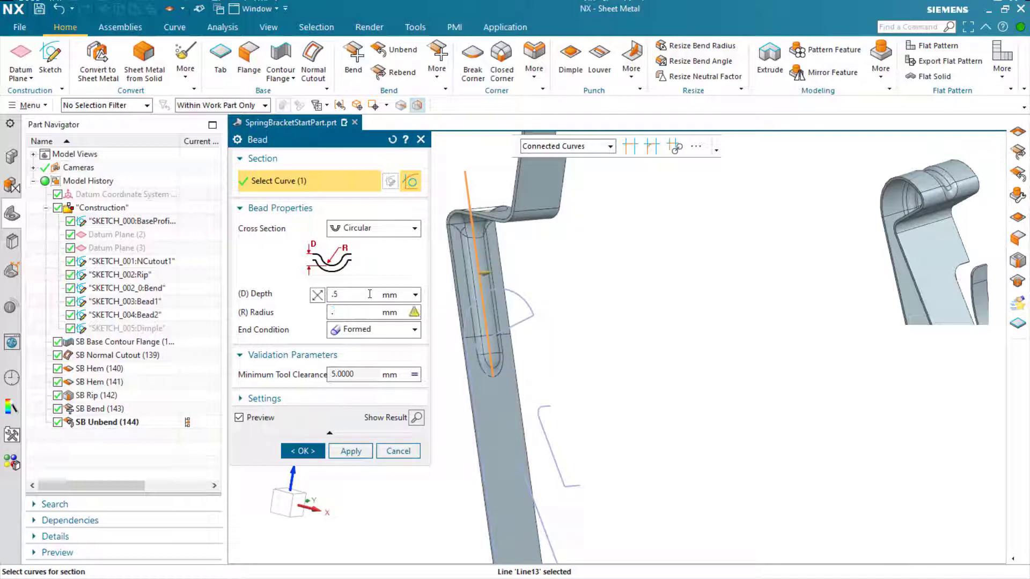
{"action": "key", "text": "Tab"}
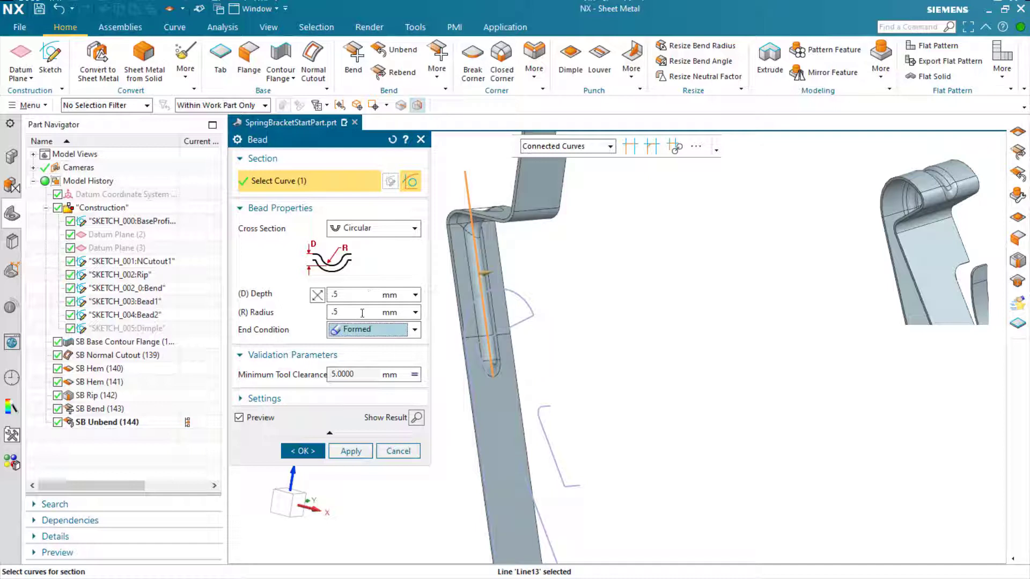
Set the bead's die radius to 0.5 mm and create the bead
{"action": "left_click", "coordinate": [315, 398]}
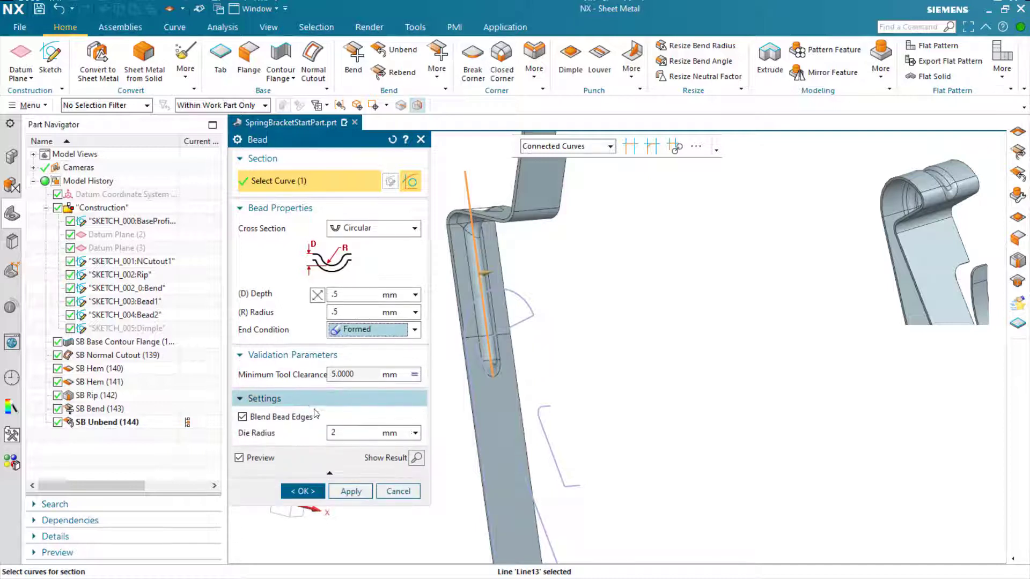
{"action": "double_click", "coordinate": [336, 431]}
{"action": "key", "text": "BackSpace"}
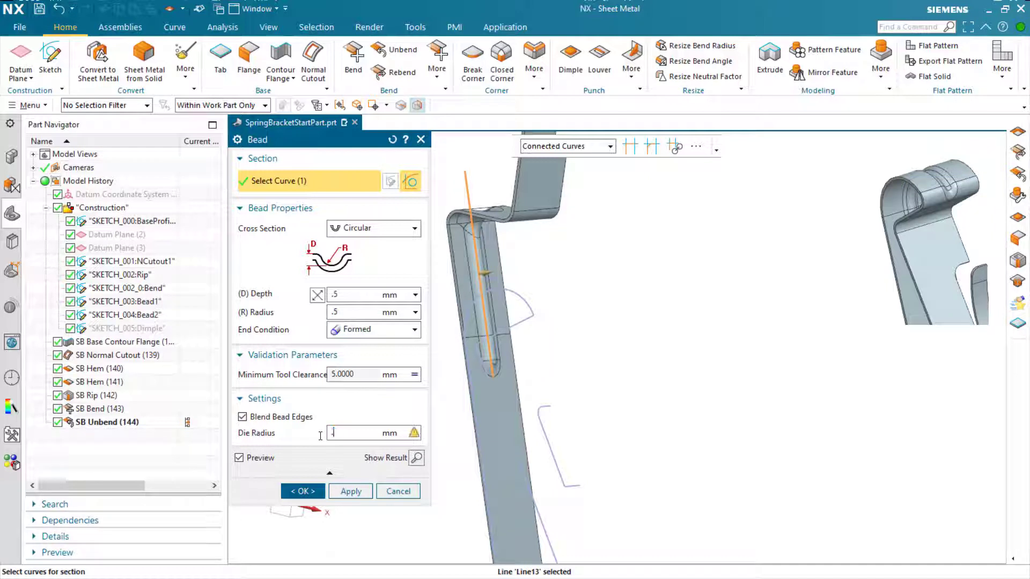
{"action": "key", "text": "Return"}
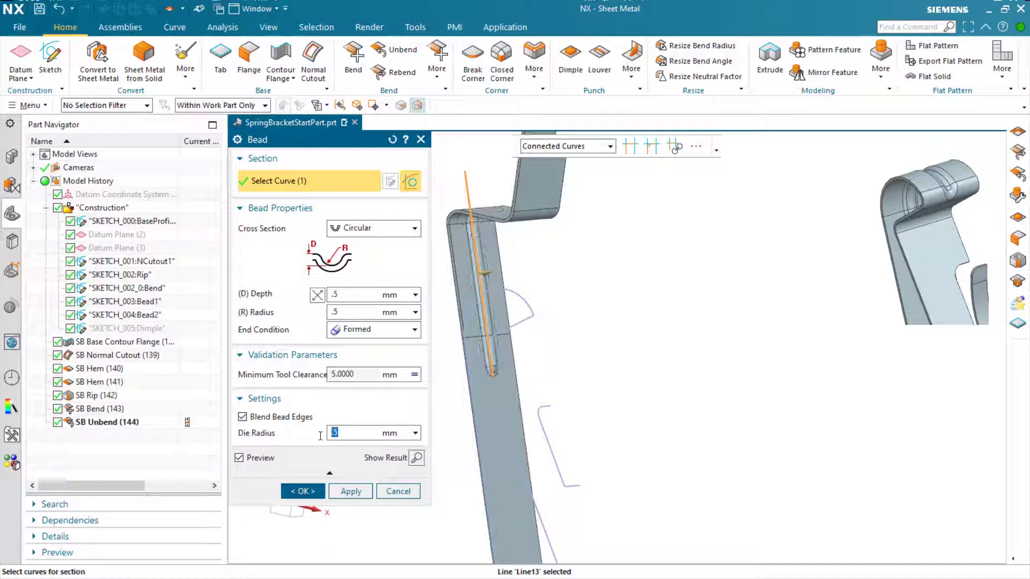
{"action": "left_click", "coordinate": [298, 491]}
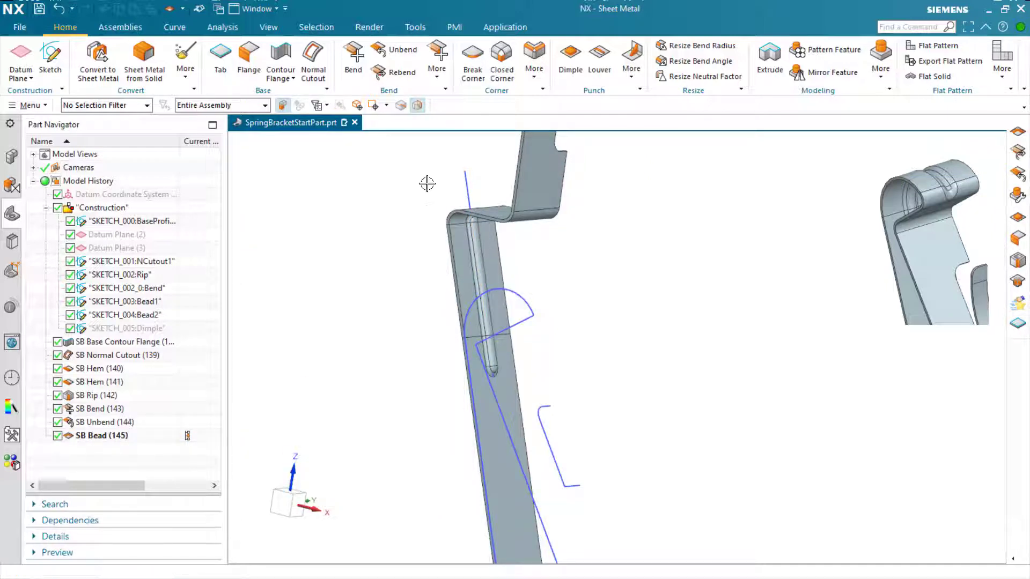
Rebend the flattened bend region at the bracket's top
{"action": "left_click", "coordinate": [394, 75]}
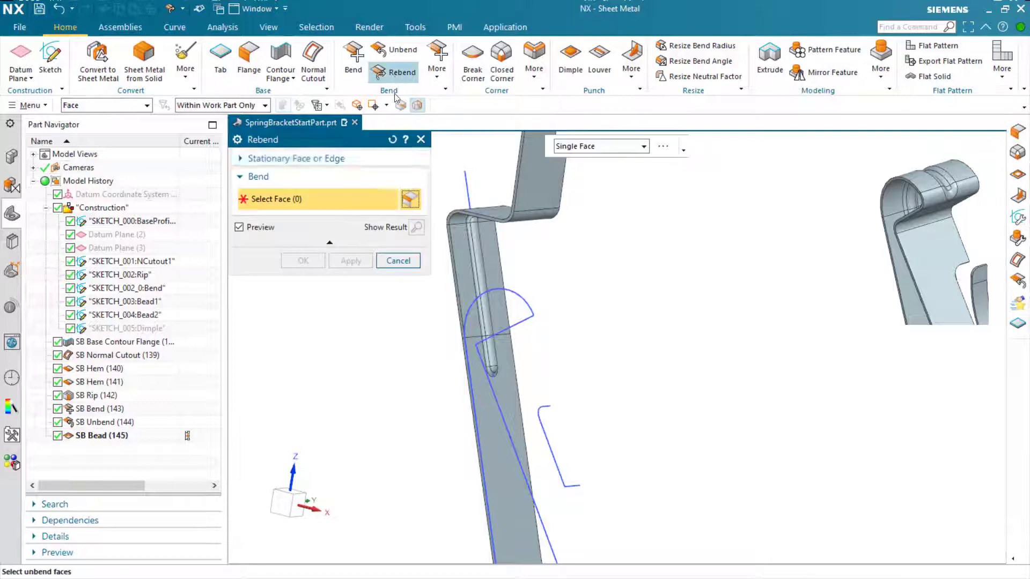
{"action": "left_click", "coordinate": [462, 264]}
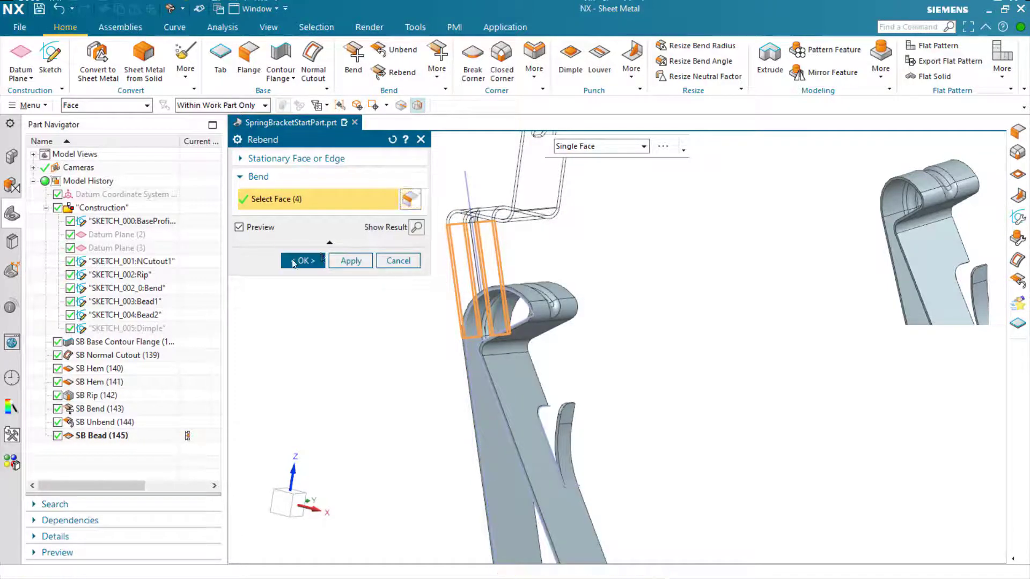
{"action": "left_click", "coordinate": [302, 260]}
Create a Bead along the Bead1 sketch line on the bracket's lower arm, reversing its depth direction to point upward
{"action": "middle_click_drag", "start_coordinate": [370, 287], "coordinate": [407, 322]}
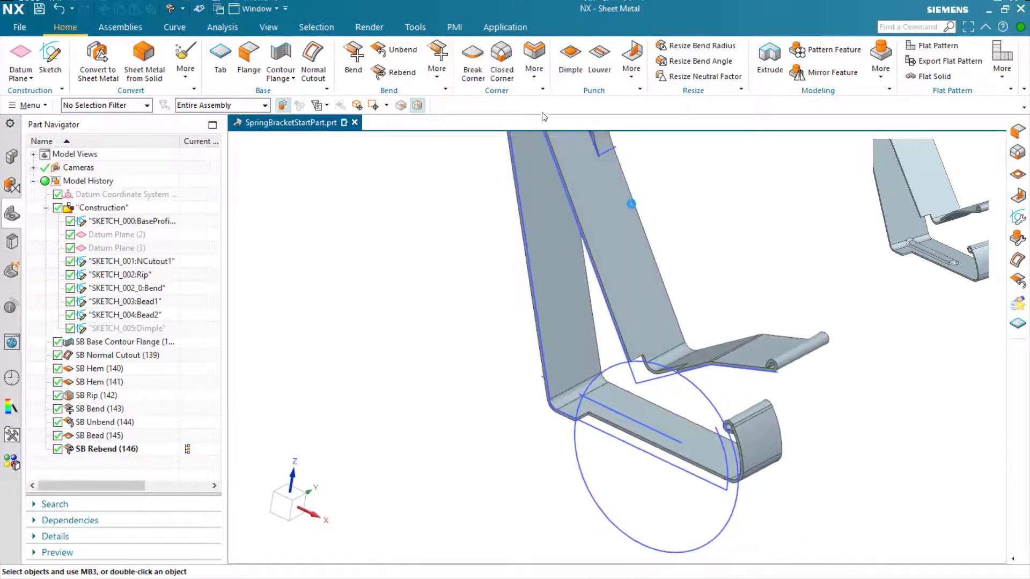
{"action": "left_click", "coordinate": [627, 70]}
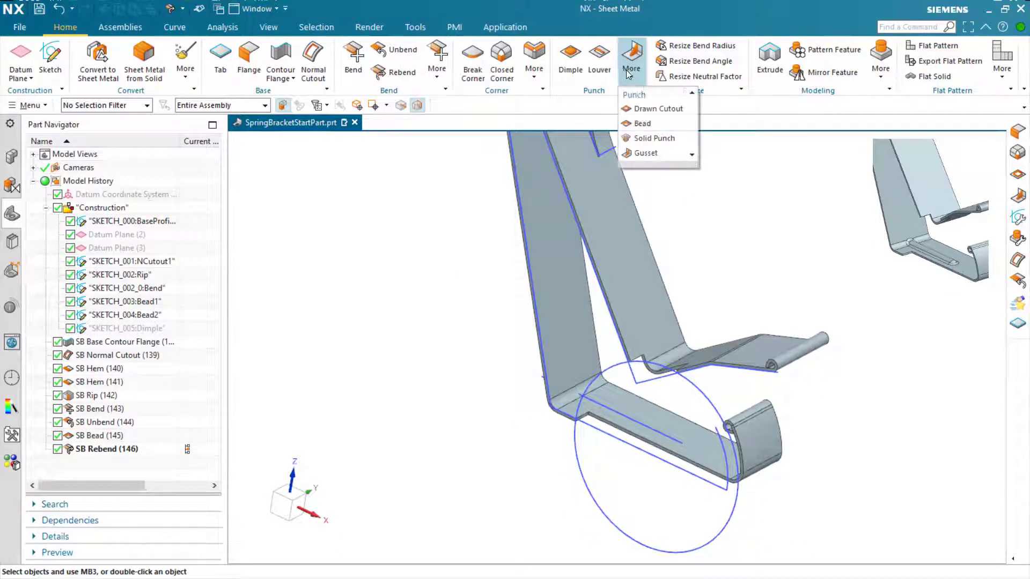
{"action": "left_click", "coordinate": [641, 124]}
{"action": "scroll", "coordinate": [544, 382], "scroll_direction": "up", "scroll_amount": 3}
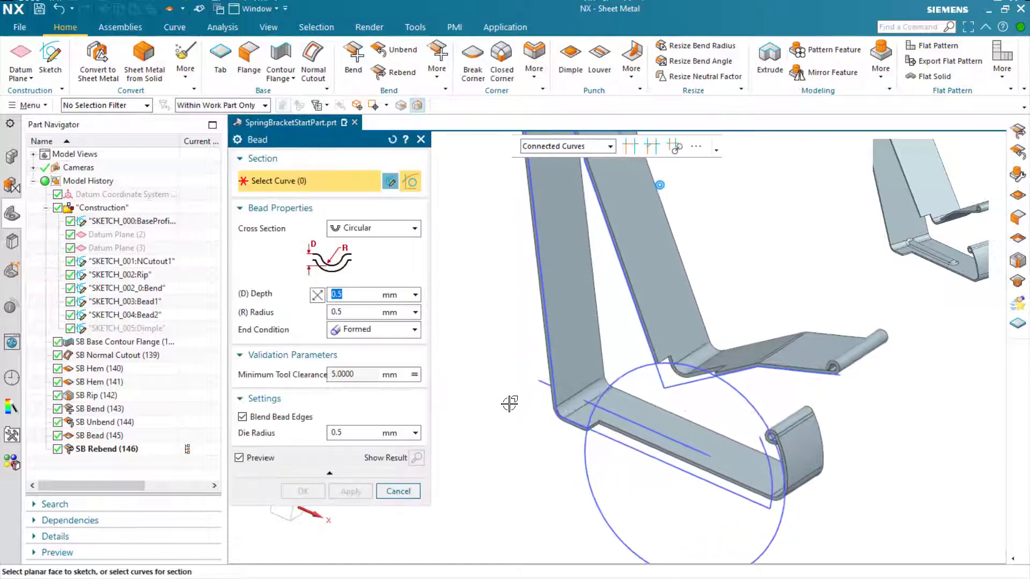
{"action": "left_click", "coordinate": [543, 382]}
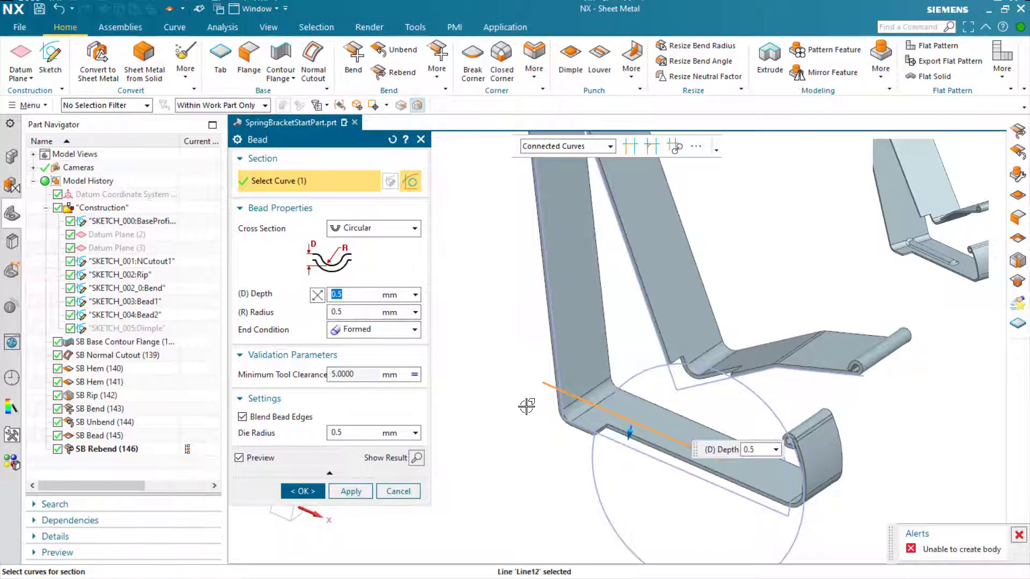
{"action": "double_click", "coordinate": [630, 432]}
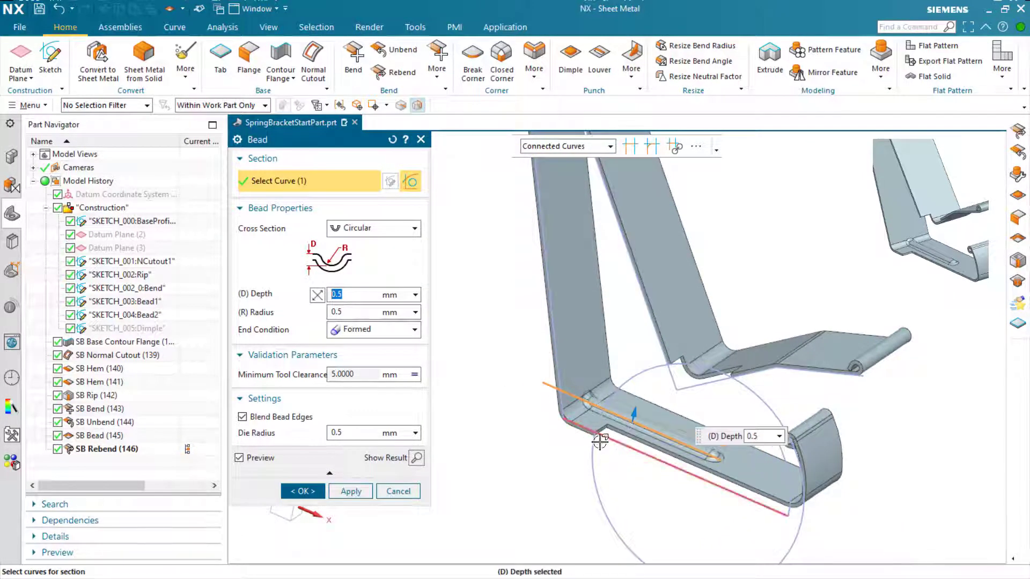
{"action": "scroll", "coordinate": [548, 444], "scroll_direction": "up", "scroll_amount": 5}
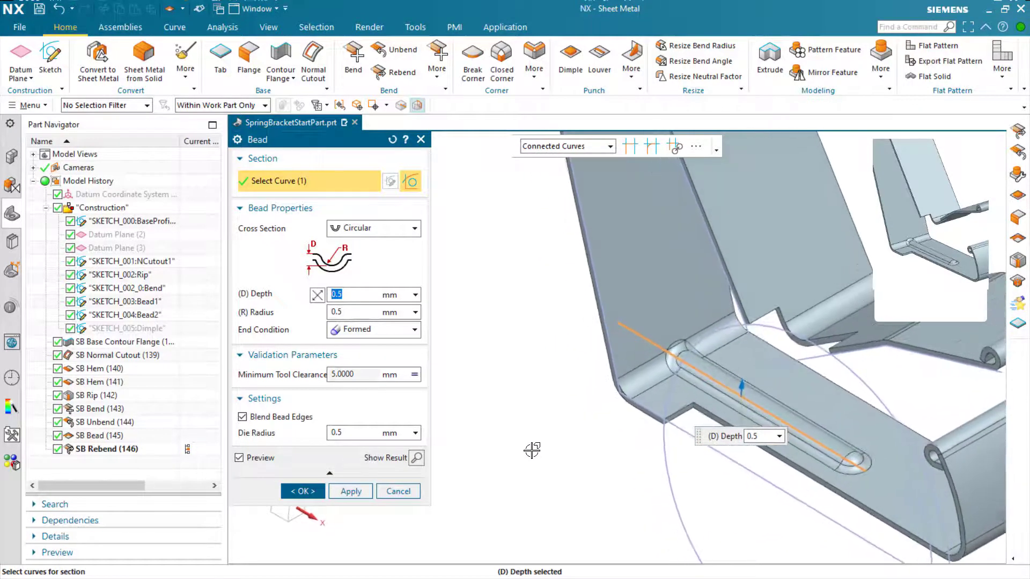
{"action": "left_click", "coordinate": [289, 496]}
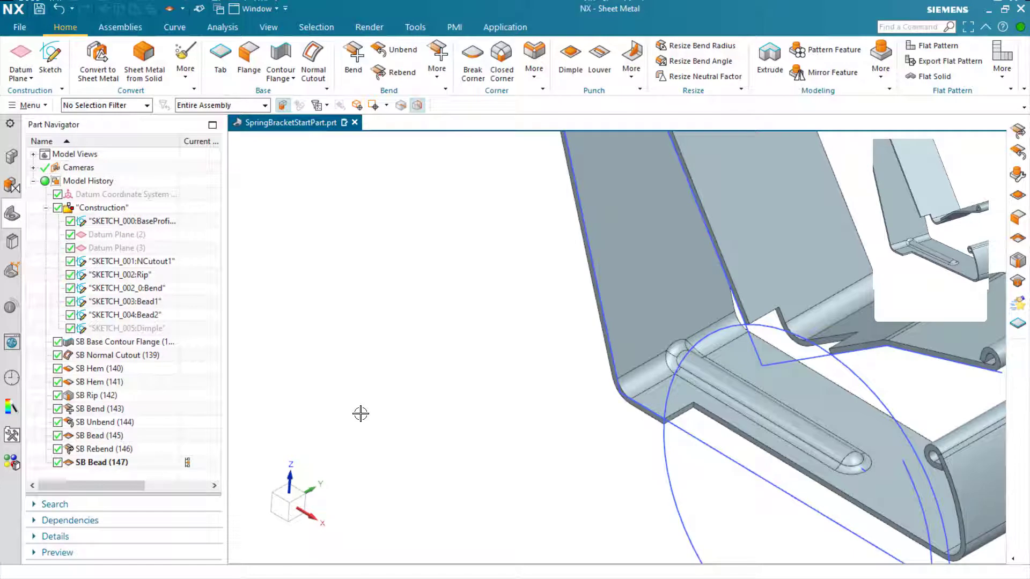
Hide all sketches and fit the whole bracket in the view
{"action": "key", "text": "ctrl+w"}
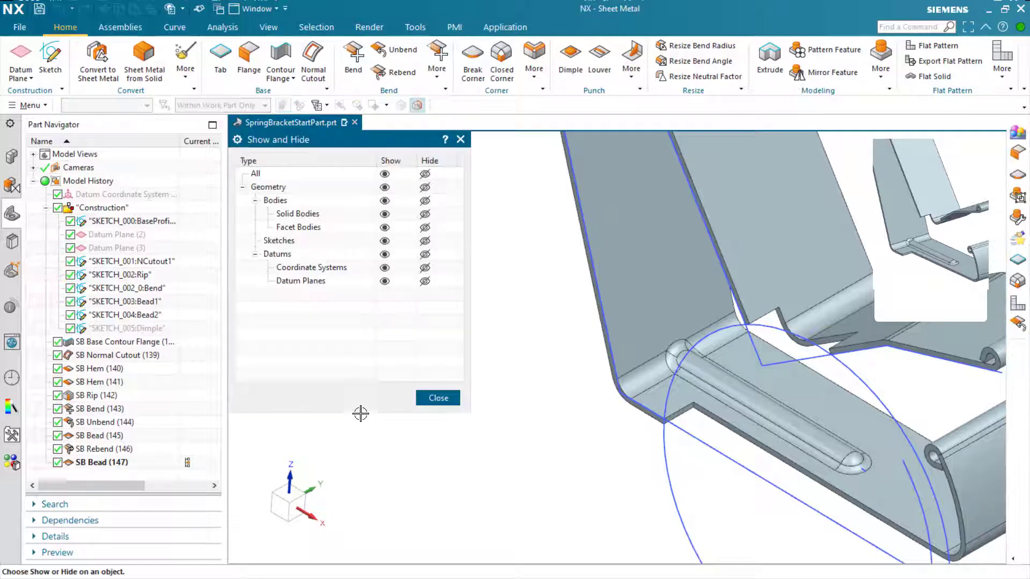
{"action": "left_click", "coordinate": [424, 241]}
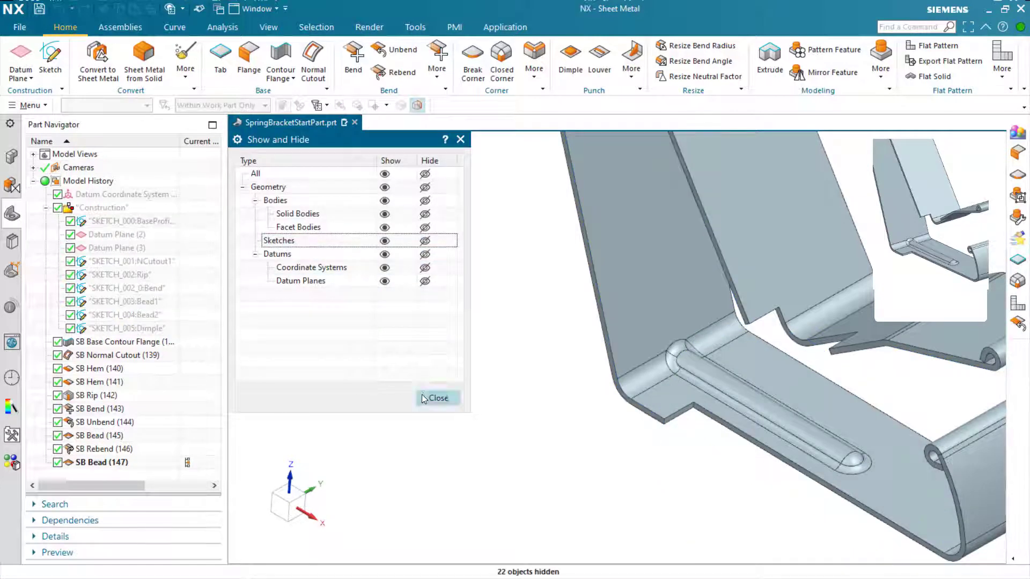
{"action": "left_click", "coordinate": [435, 398]}
{"action": "key", "text": "ctrl+f"}
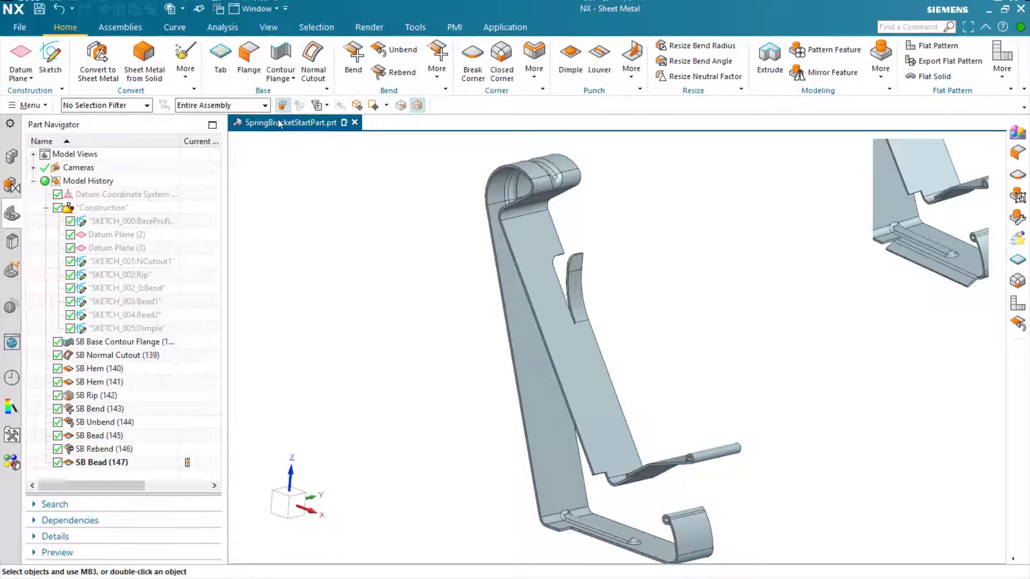
Start a Flange on the lower arm's long front cutout edge with length 1.7 mm and angle 26°
{"action": "left_click", "coordinate": [249, 54]}
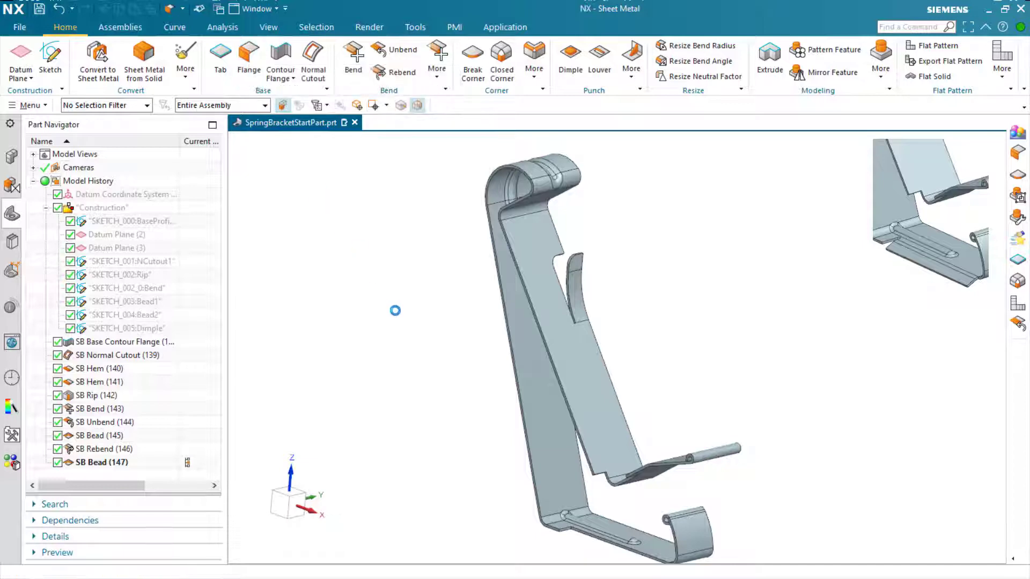
{"action": "scroll", "coordinate": [508, 471], "scroll_direction": "down", "scroll_amount": 10}
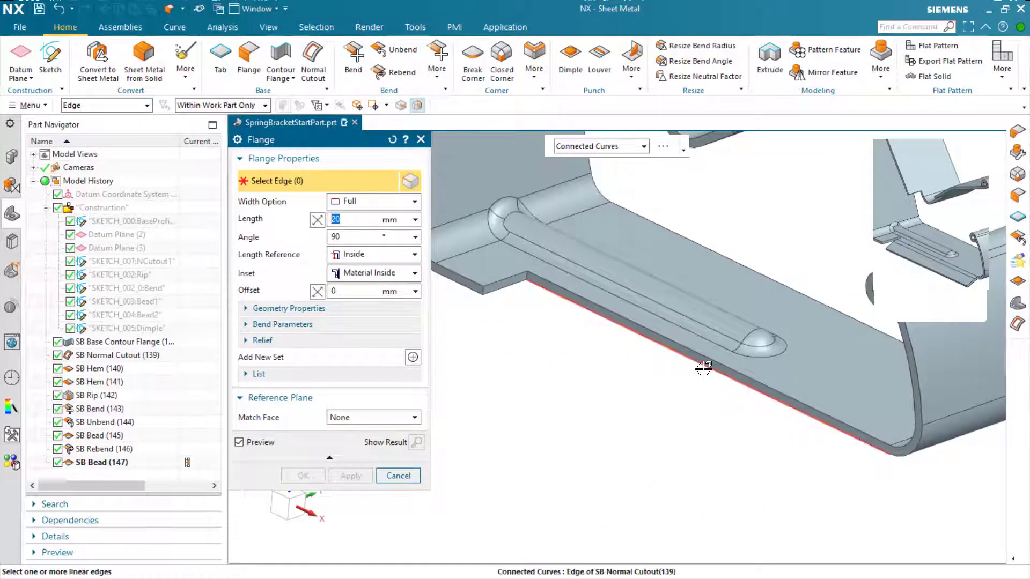
{"action": "left_click", "coordinate": [698, 375]}
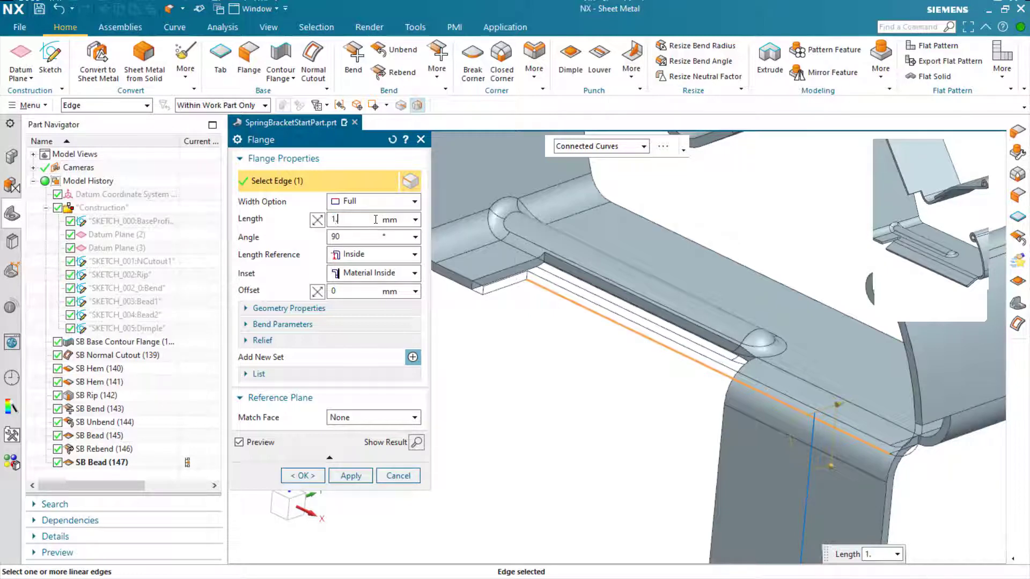
{"action": "key", "text": "Return"}
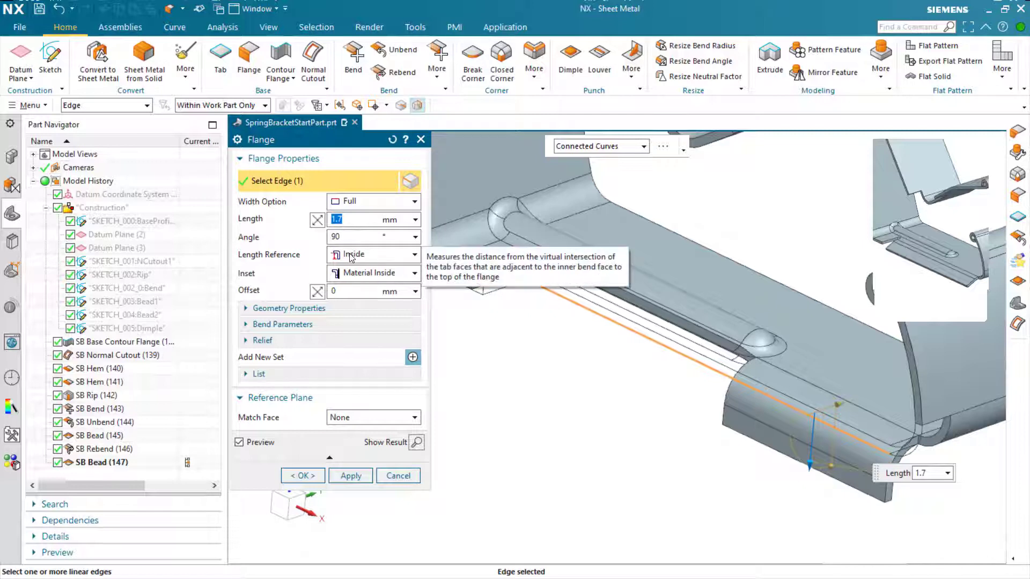
{"action": "left_click", "coordinate": [335, 237]}
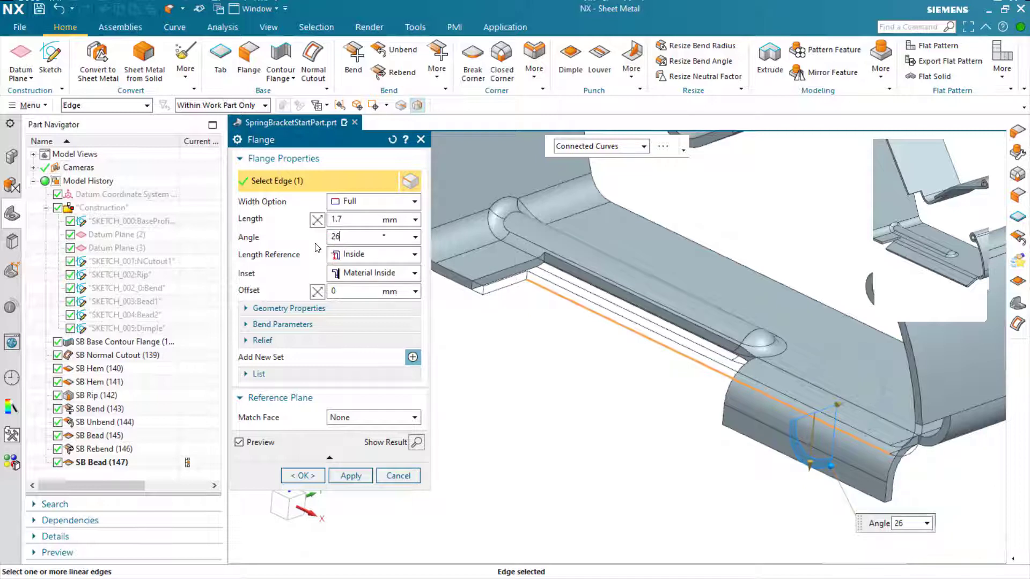
{"action": "key", "text": "Return"}
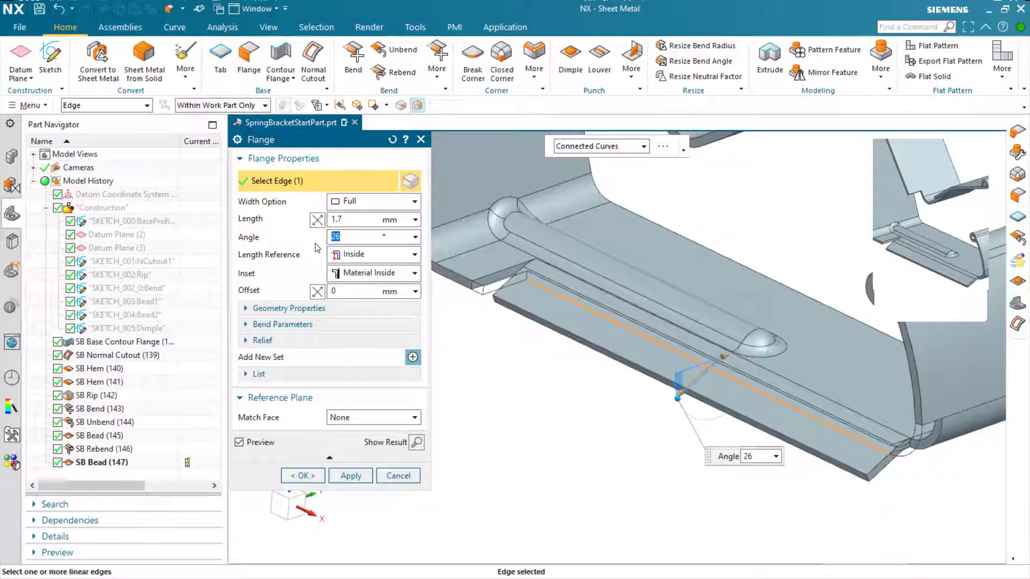
Set the flange's length reference to Tangent and its inset to Bend Outside, and create the flange
{"action": "left_click", "coordinate": [337, 258]}
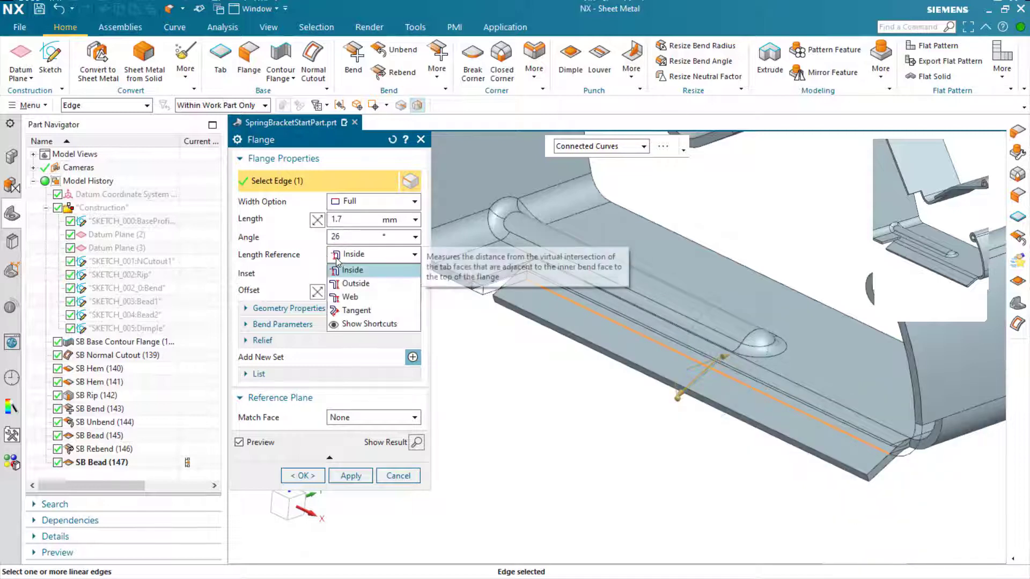
{"action": "left_click", "coordinate": [354, 311]}
{"action": "left_click", "coordinate": [359, 276]}
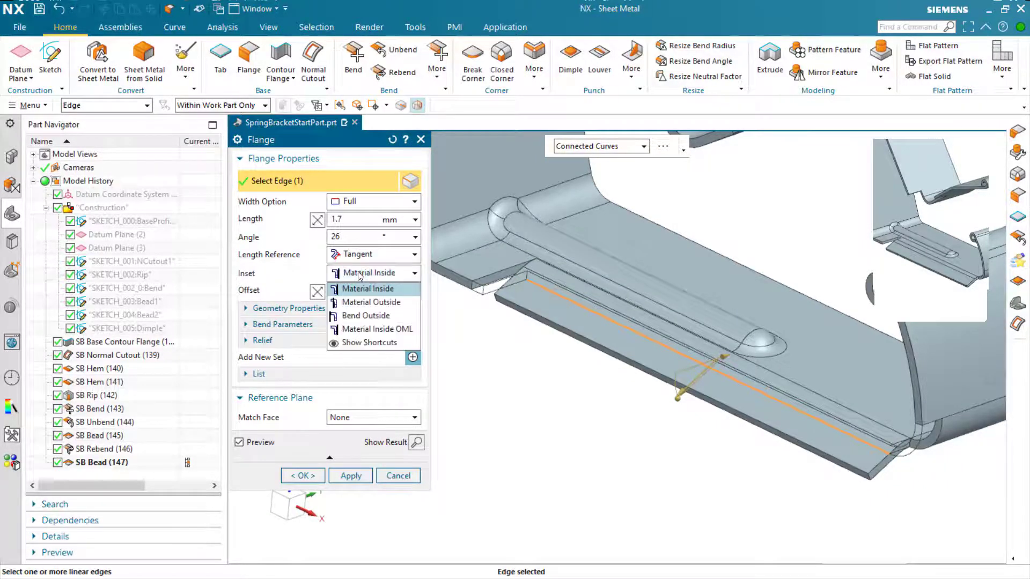
{"action": "left_click", "coordinate": [366, 319]}
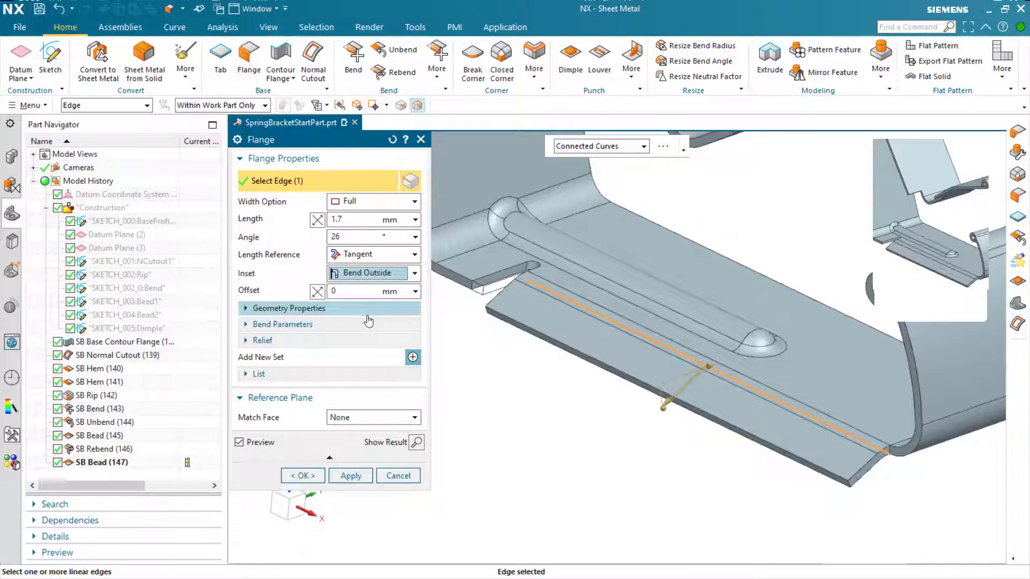
{"action": "left_click", "coordinate": [313, 476]}
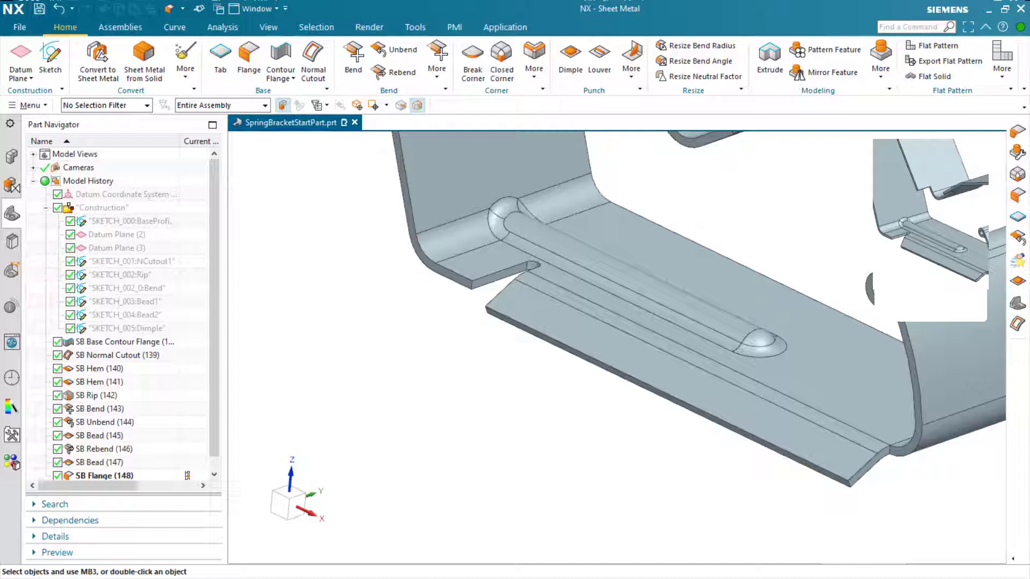
Start a Bend Taper on the new flange's bend with the lower arm's face as stationary, Symmetric sides and a 30° linear bend taper
{"action": "left_click", "coordinate": [540, 78]}
{"action": "left_click", "coordinate": [542, 111]}
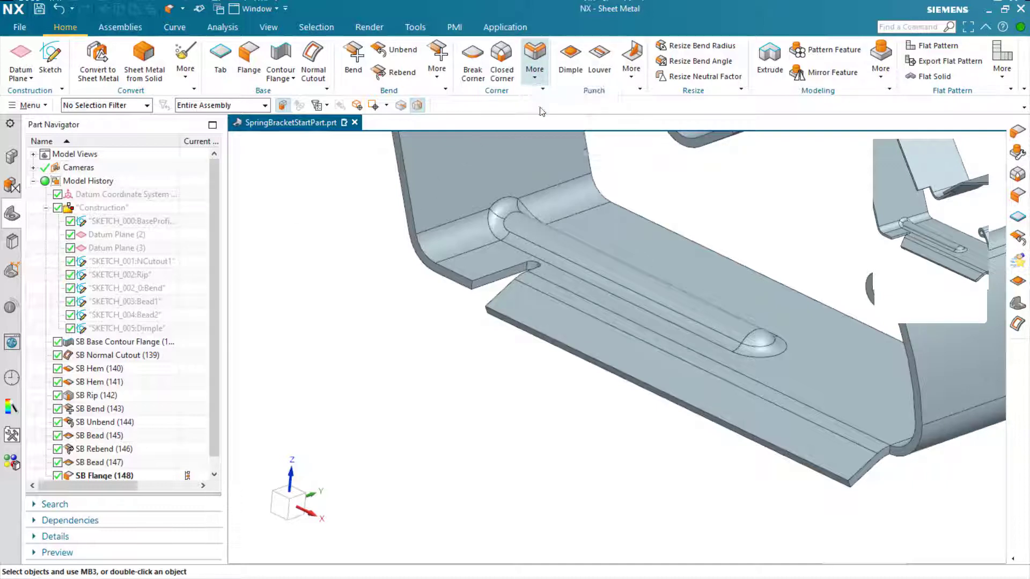
{"action": "left_click", "coordinate": [829, 403]}
{"action": "left_click", "coordinate": [858, 431]}
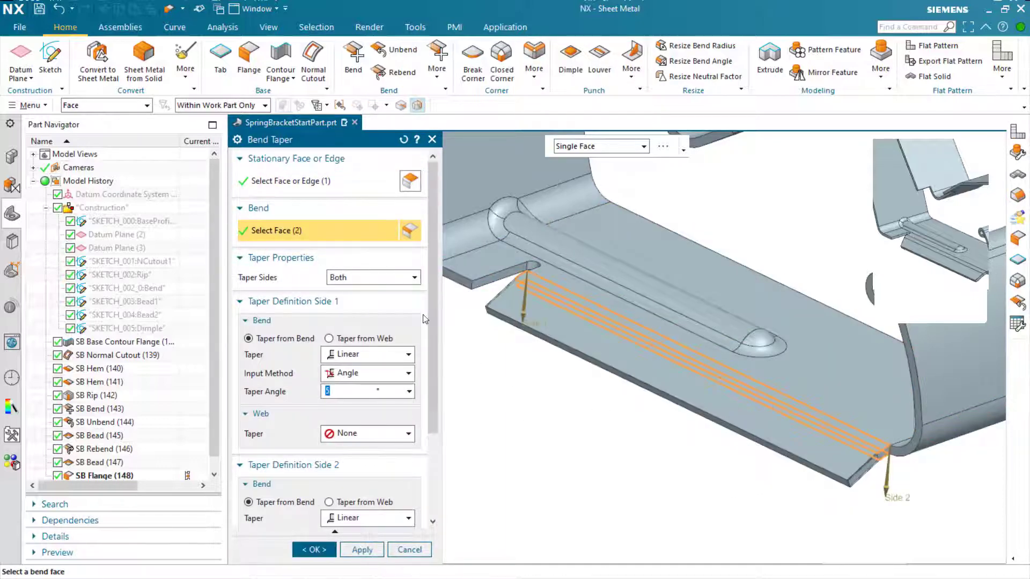
{"action": "left_click", "coordinate": [384, 278]}
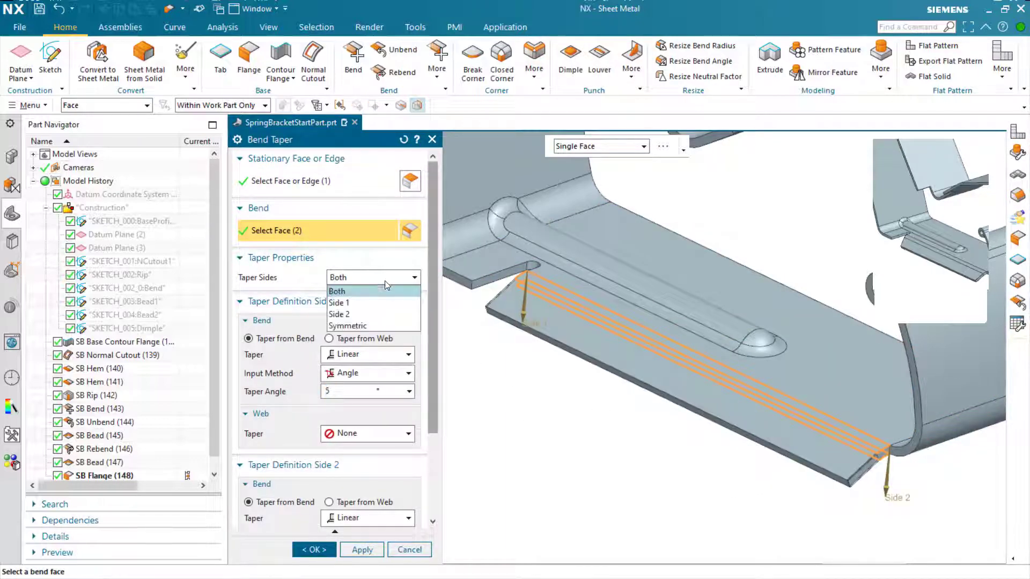
{"action": "left_click", "coordinate": [369, 325]}
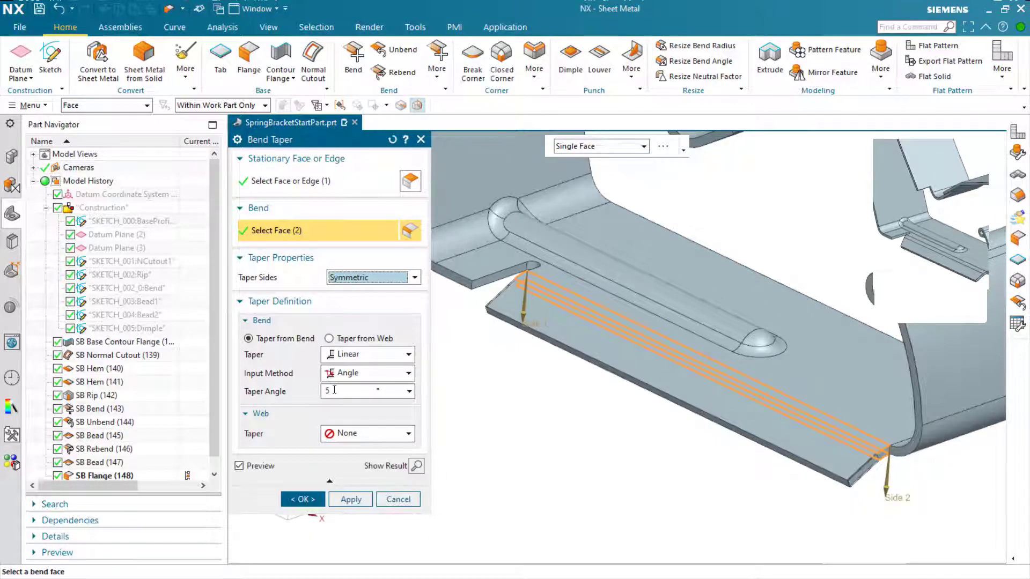
{"action": "left_click_drag", "start_coordinate": [335, 390], "coordinate": [317, 393]}
{"action": "type", "text": "30"}
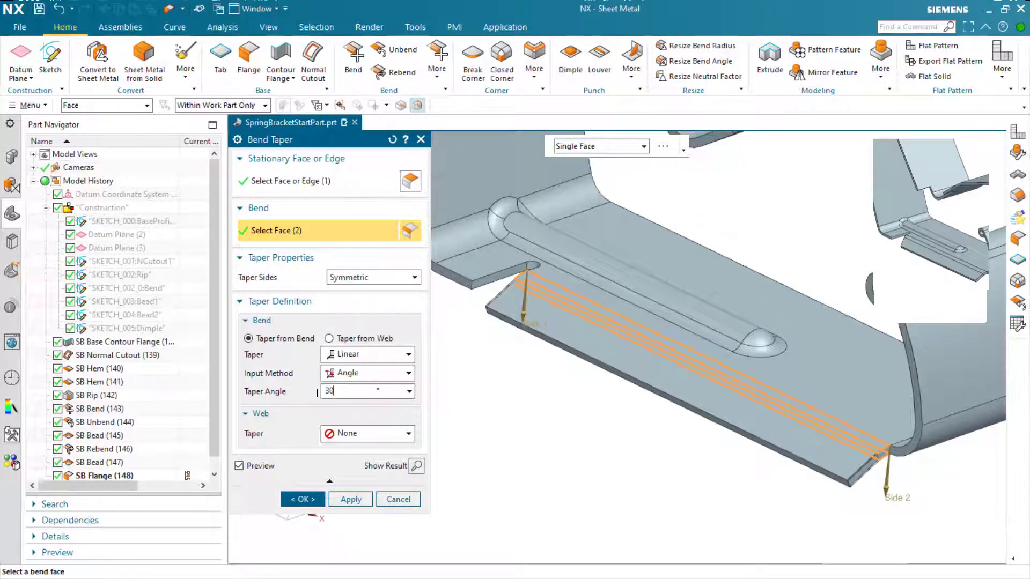
Set the web taper to Face with a 30° taper angle and create the Bend Taper
{"action": "left_click", "coordinate": [328, 433]}
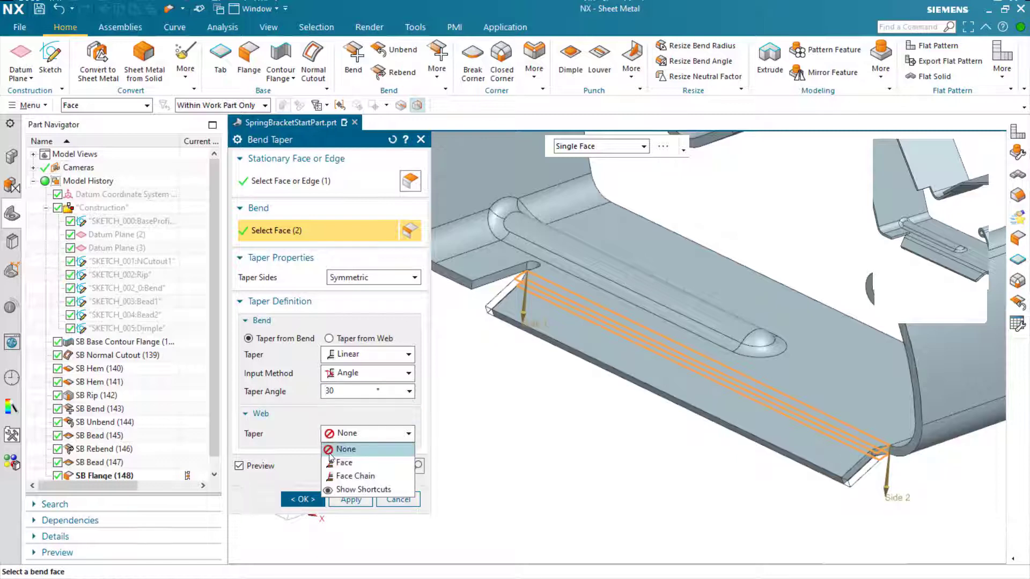
{"action": "left_click", "coordinate": [332, 462]}
{"action": "double_click", "coordinate": [325, 451]}
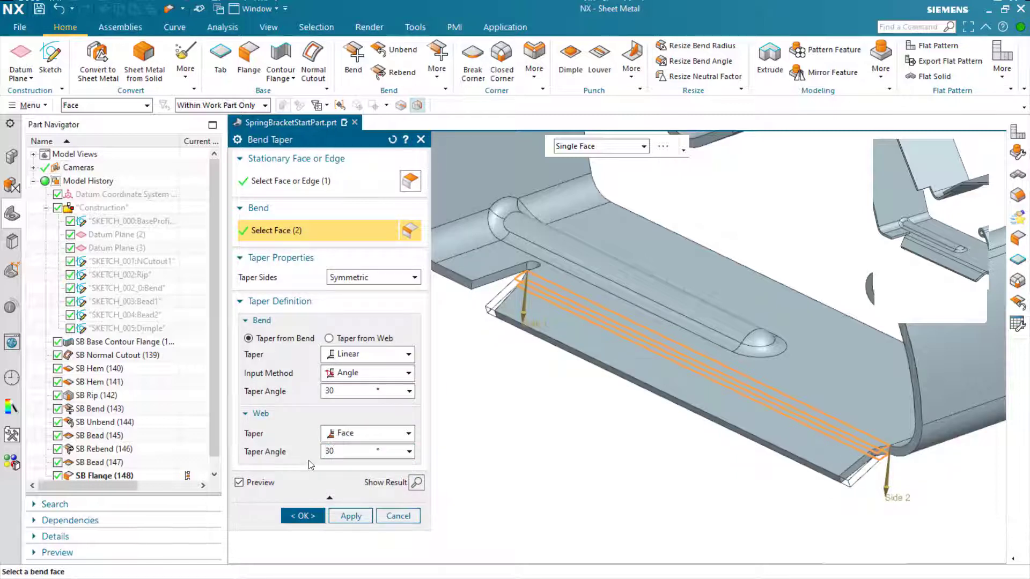
{"action": "key", "text": "Return"}
{"action": "left_click", "coordinate": [300, 515]}
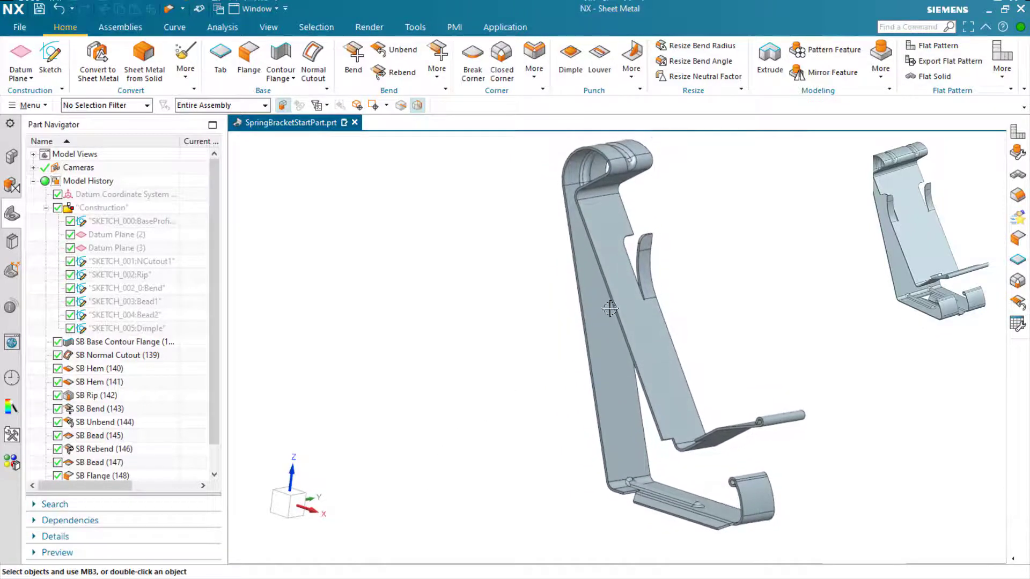
Start a Mirror Body of the bracket's solid body with Fix at Current Timestamp enabled
{"action": "left_click", "coordinate": [881, 59]}
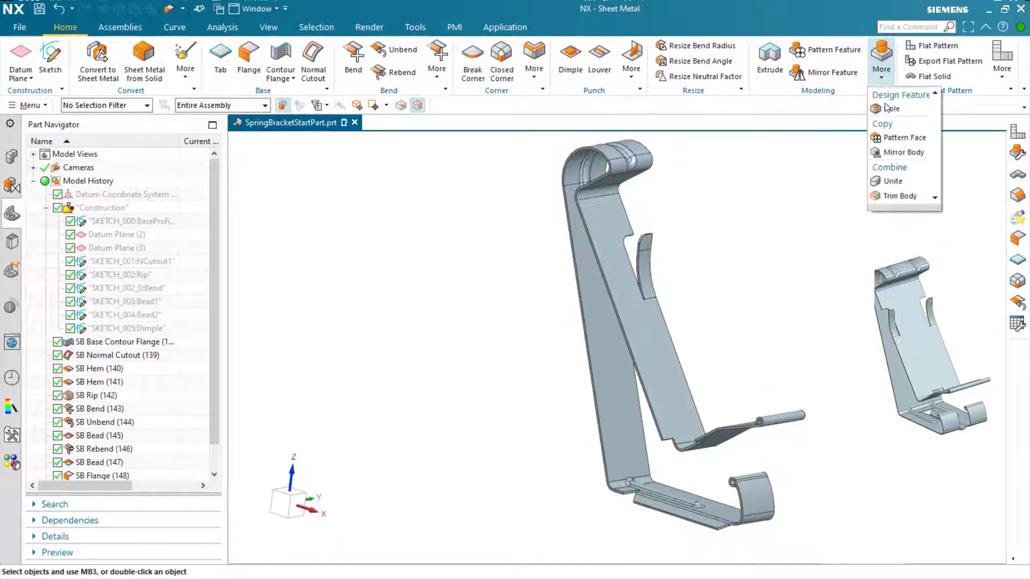
{"action": "left_click", "coordinate": [901, 154]}
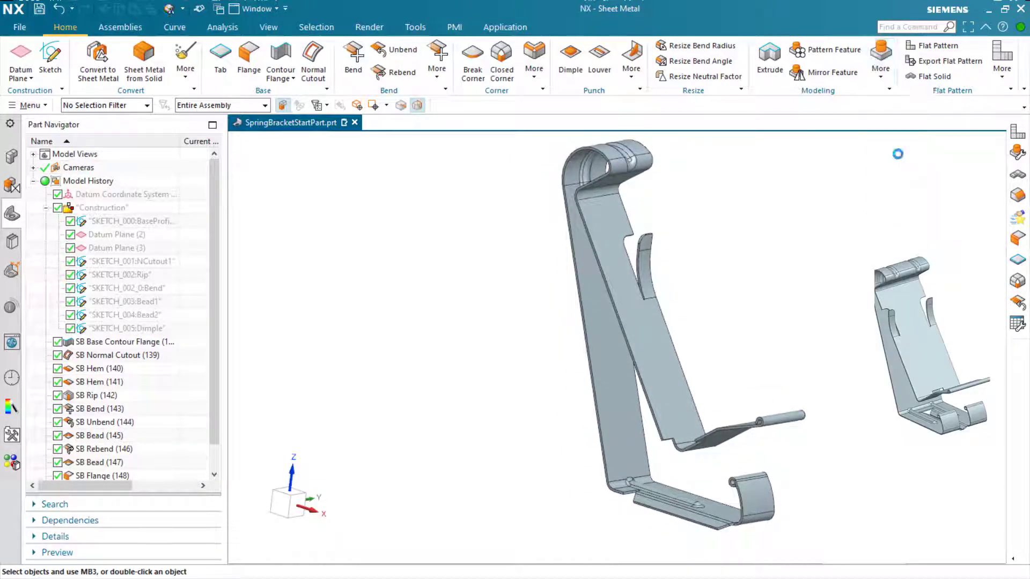
{"action": "left_click", "coordinate": [612, 325]}
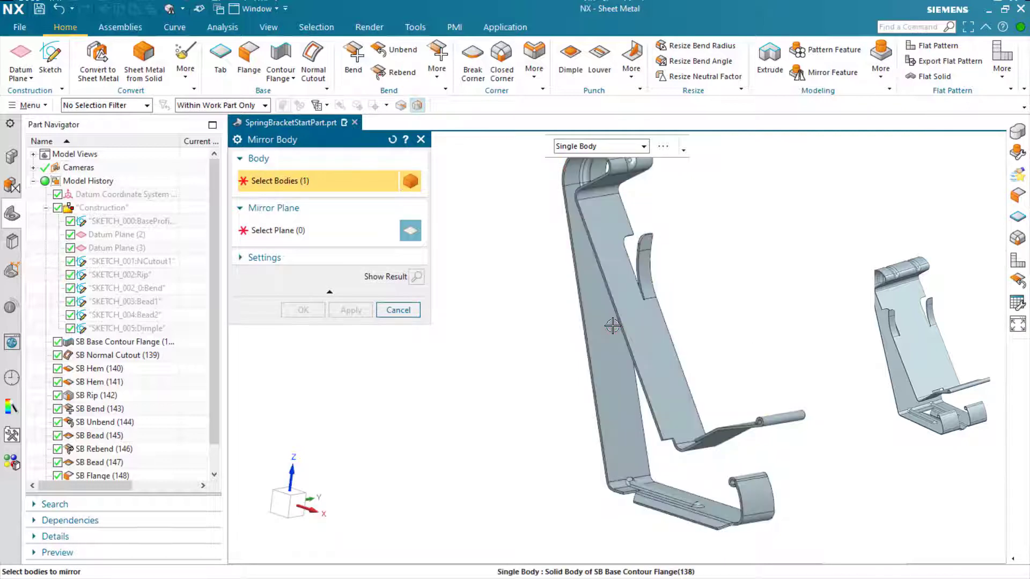
{"action": "left_click", "coordinate": [266, 258]}
{"action": "left_click", "coordinate": [244, 293]}
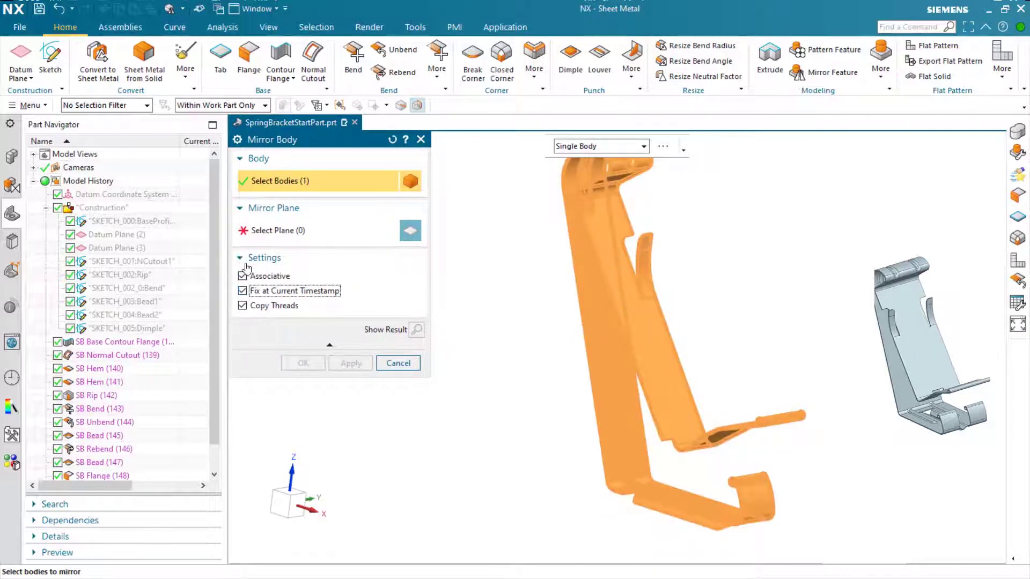
Show the datum coordinate system and mirror the bracket body about its XZ plane
{"action": "left_click", "coordinate": [253, 232]}
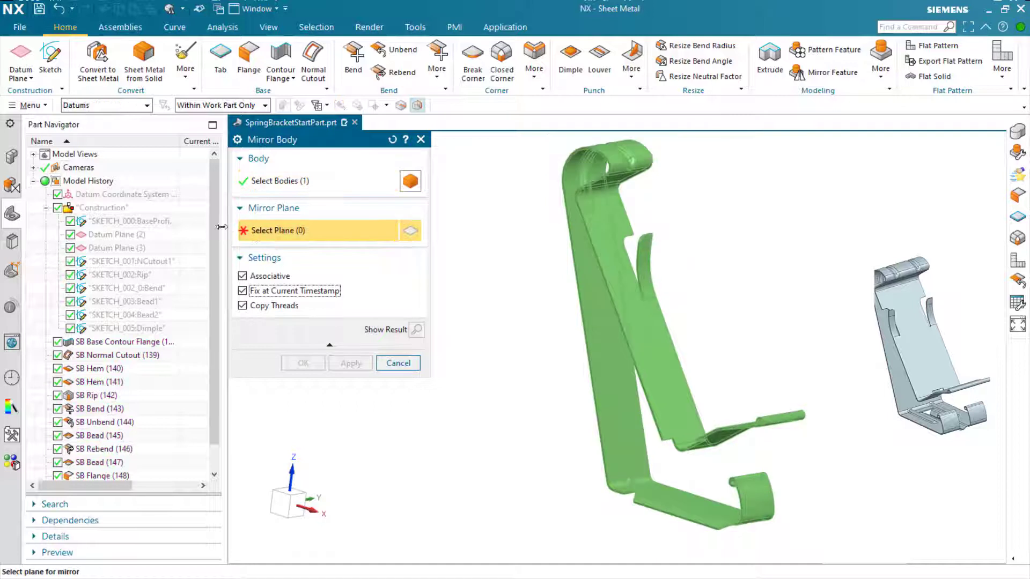
{"action": "right_click", "coordinate": [110, 195]}
{"action": "left_click", "coordinate": [133, 200]}
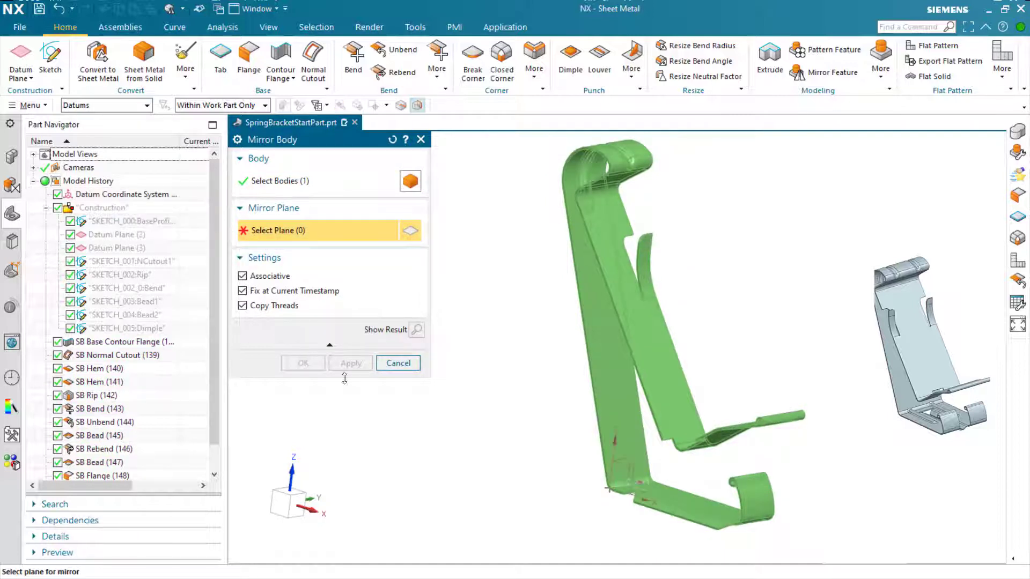
{"action": "left_click", "coordinate": [624, 469]}
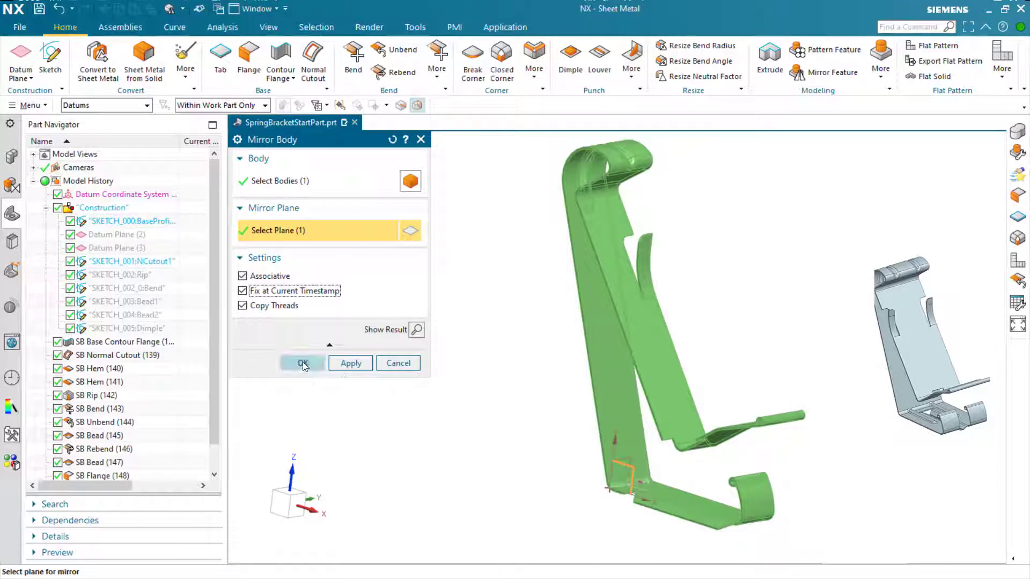
{"action": "left_click", "coordinate": [303, 364]}
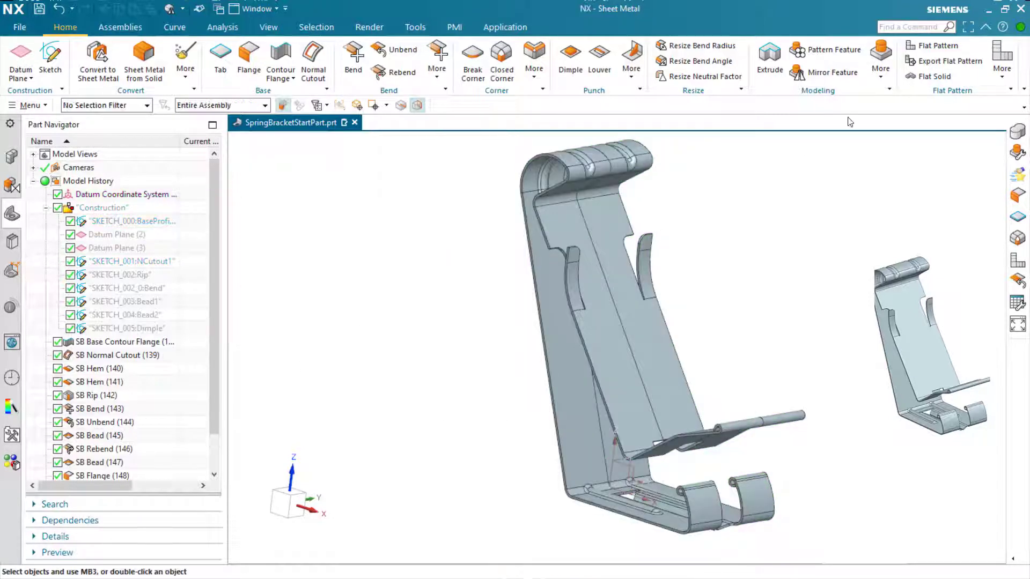
Unite the original bracket half as target with the mirrored half as tool
{"action": "left_click", "coordinate": [880, 79]}
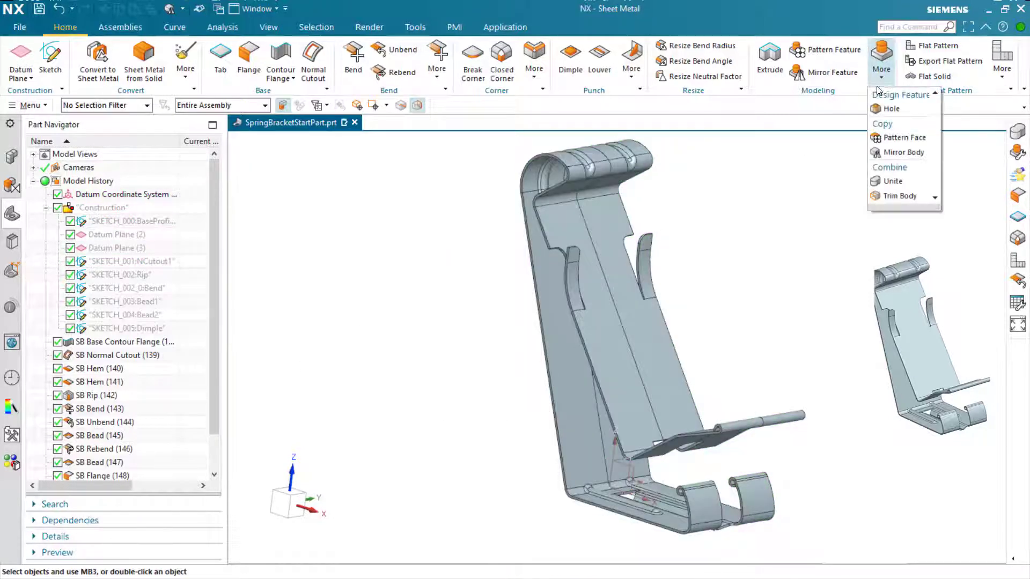
{"action": "left_click", "coordinate": [893, 182]}
{"action": "left_click", "coordinate": [665, 325]}
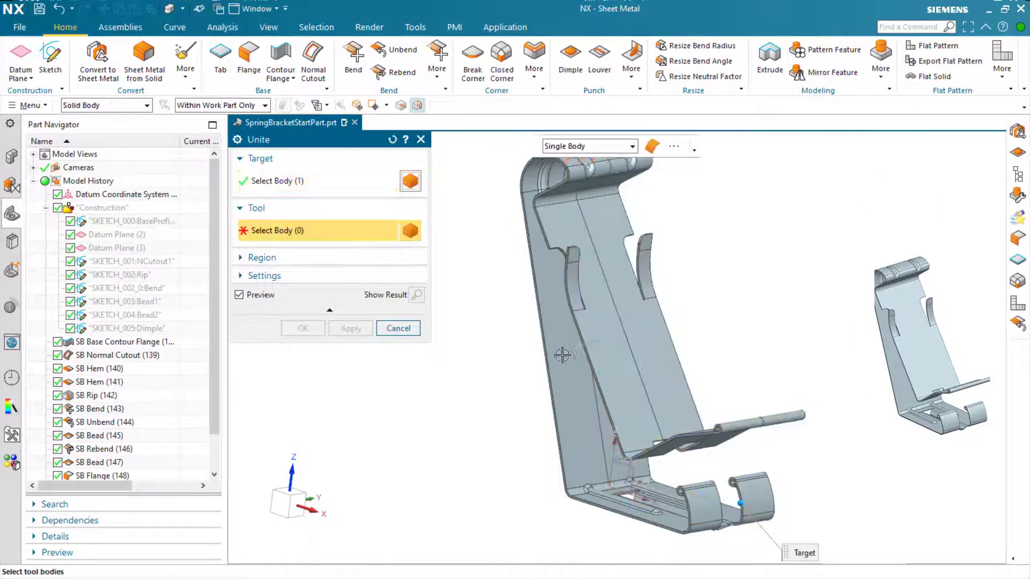
{"action": "left_click", "coordinate": [542, 356]}
{"action": "left_click", "coordinate": [290, 328]}
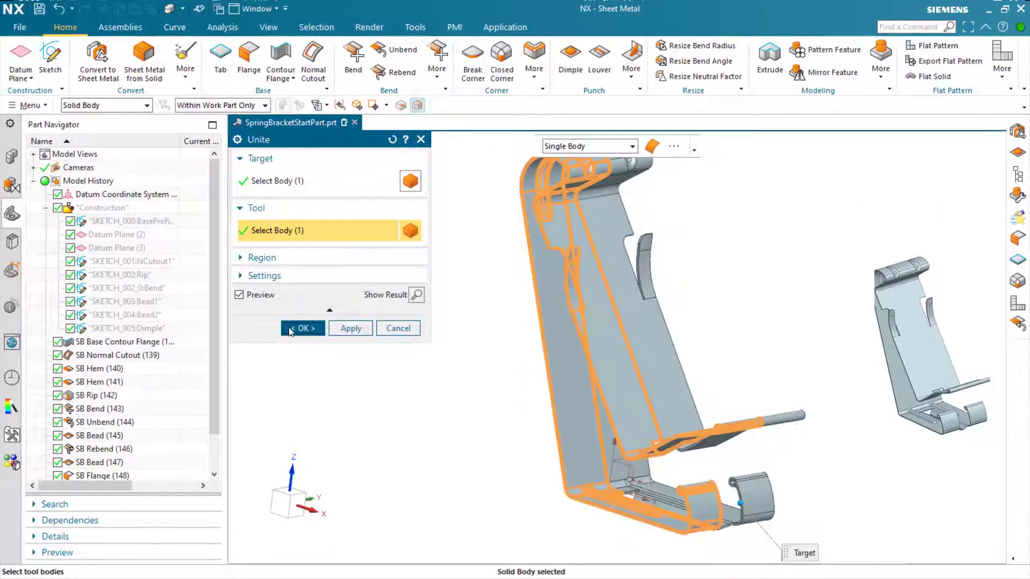
Collapse the Construction feature group and hide the datum coordinate system
{"action": "left_click", "coordinate": [46, 209]}
{"action": "middle_click_drag", "start_coordinate": [415, 321], "coordinate": [460, 355]}
{"action": "right_click", "coordinate": [119, 197]}
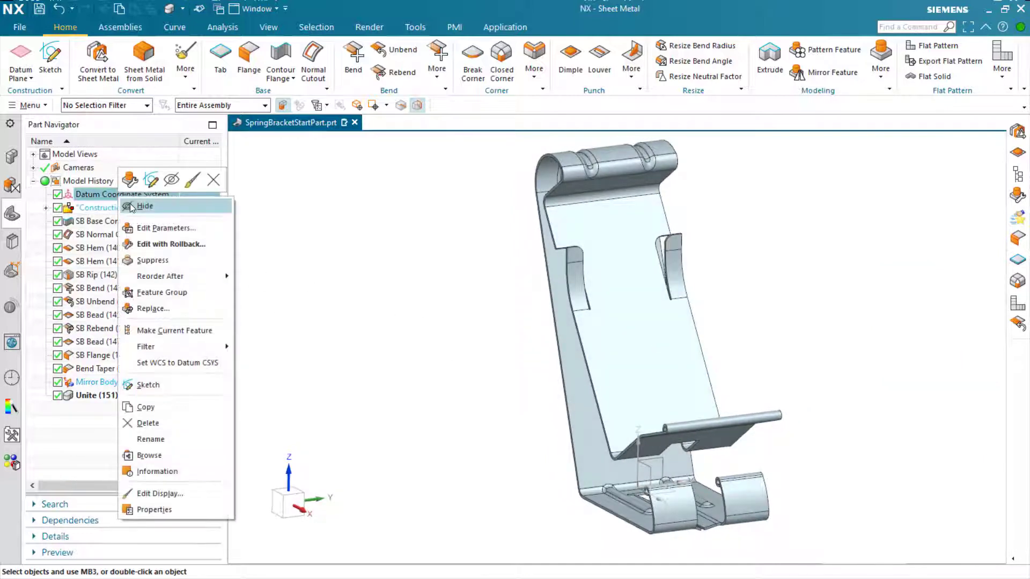
{"action": "left_click", "coordinate": [147, 205]}
{"action": "mouse_move", "coordinate": [370, 320]}
{"action": "middle_mouse_down"}
{"action": "mouse_move", "coordinate": [389, 331]}
{"action": "mouse_move", "coordinate": [386, 345]}
{"action": "middle_mouse_up"}
Convert the united body to sheet metal, using the bracket's tall back face as the global conversion base face
{"action": "left_click", "coordinate": [96, 59]}
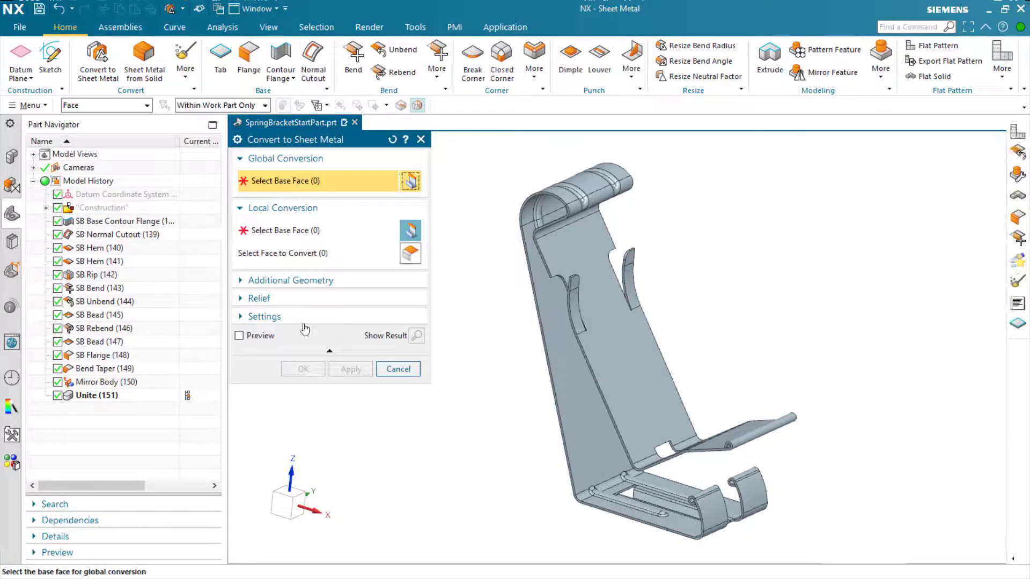
{"action": "left_click", "coordinate": [574, 426]}
{"action": "left_click", "coordinate": [302, 370]}
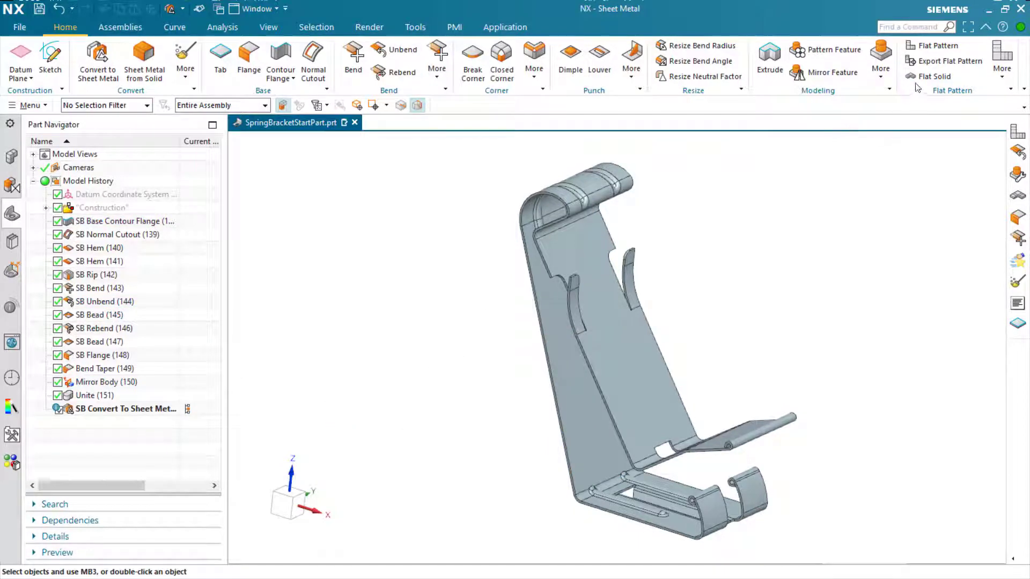
Create a Flat Pattern with the bracket's tall back face as the upward face and the Default orientation method
{"action": "left_click", "coordinate": [936, 46]}
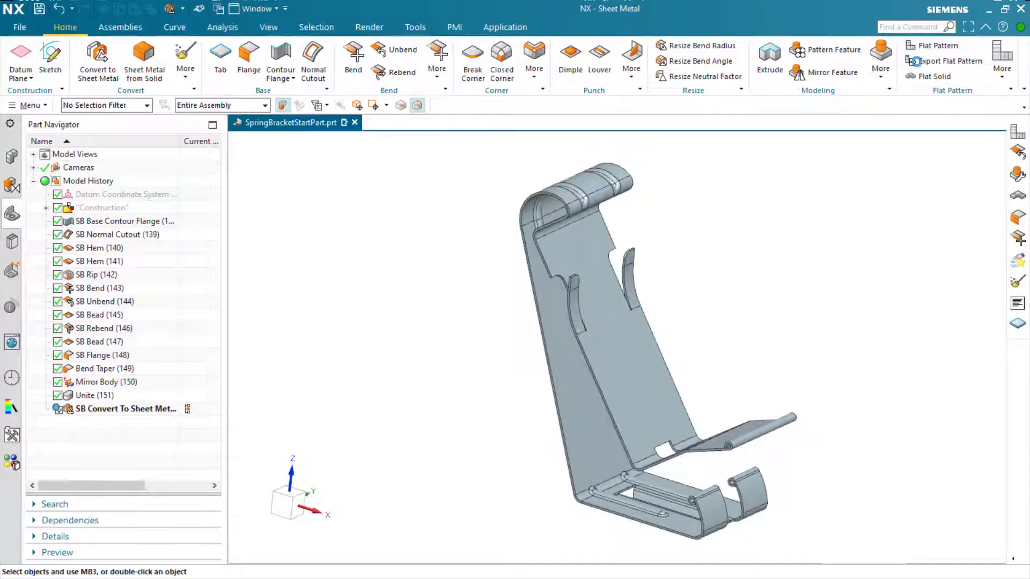
{"action": "left_click", "coordinate": [603, 368]}
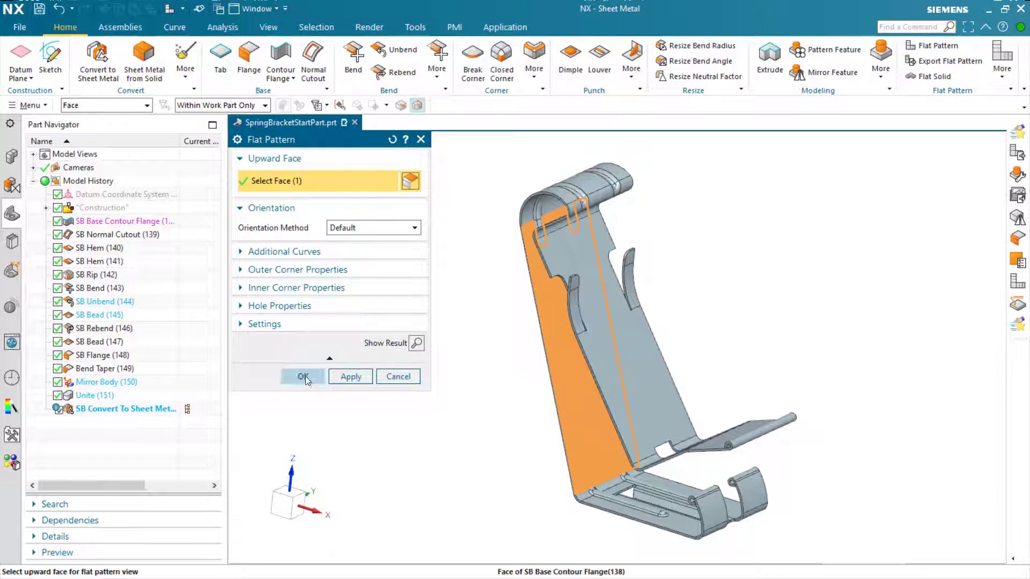
{"action": "left_click", "coordinate": [303, 377]}
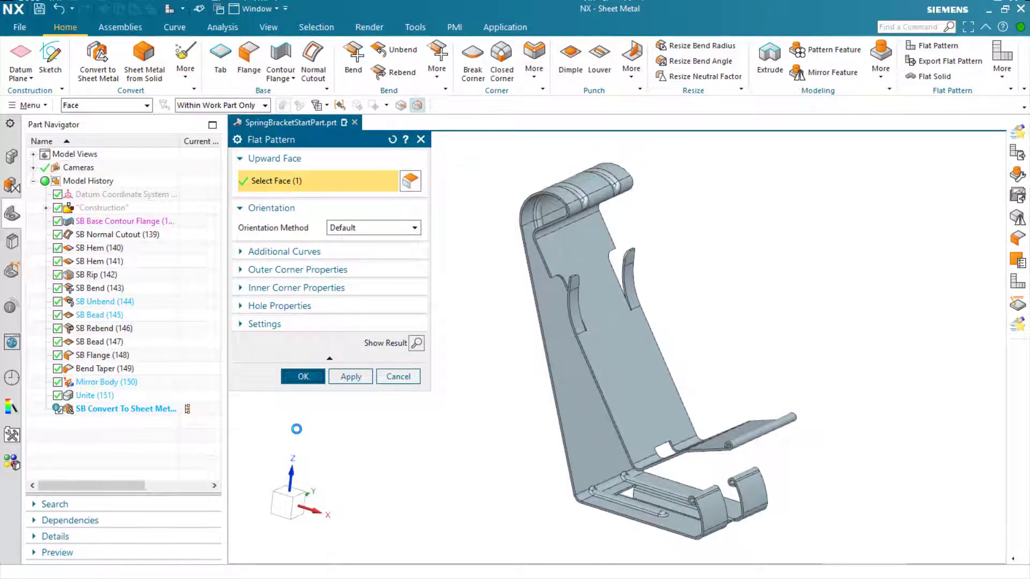
{"action": "key", "text": "Return"}
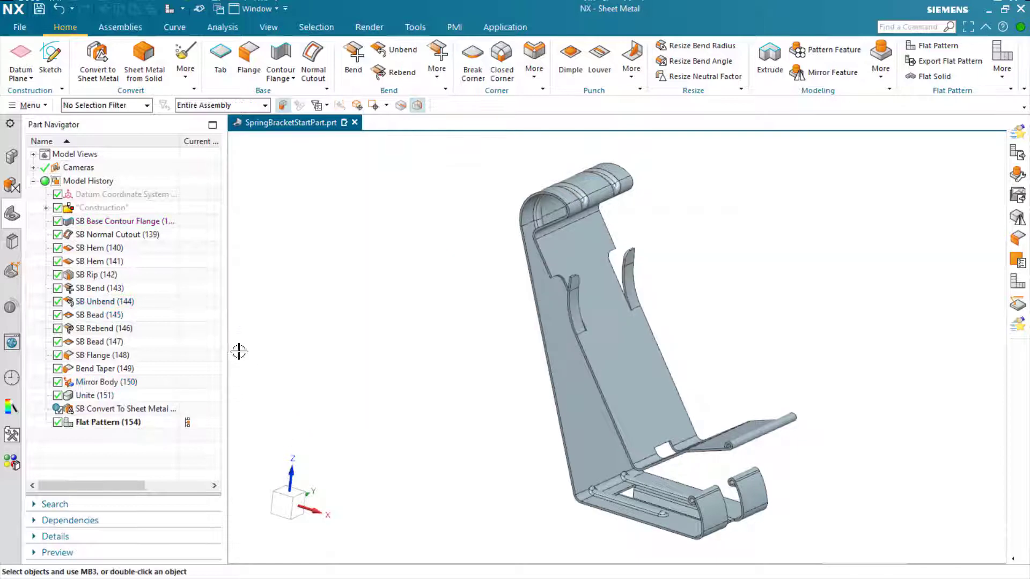
Inspect the unfolded bracket in the FLAT-PATTERN#1 model view and return to the Trimetric view
{"action": "left_click", "coordinate": [33, 154]}
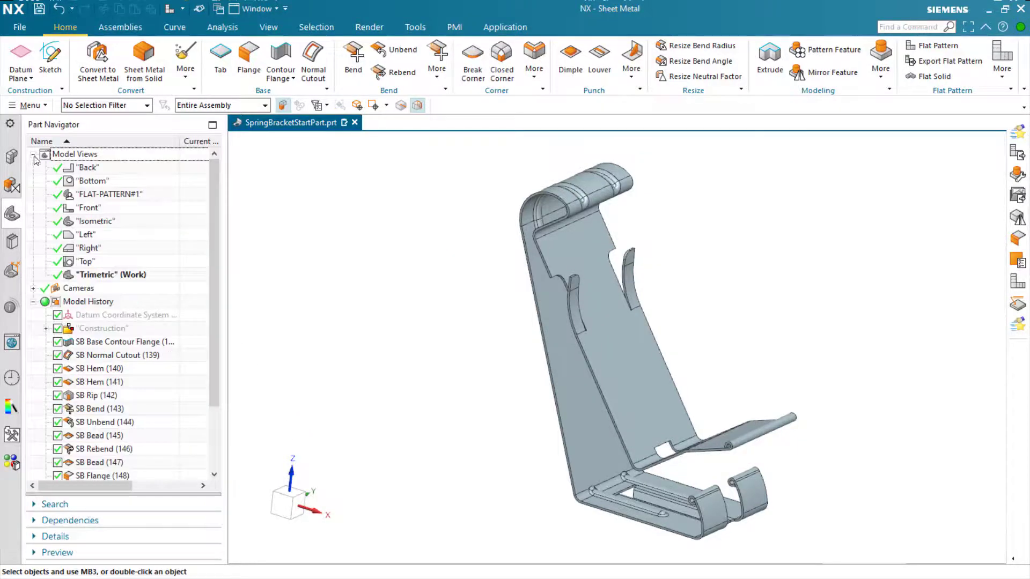
{"action": "double_click", "coordinate": [79, 195]}
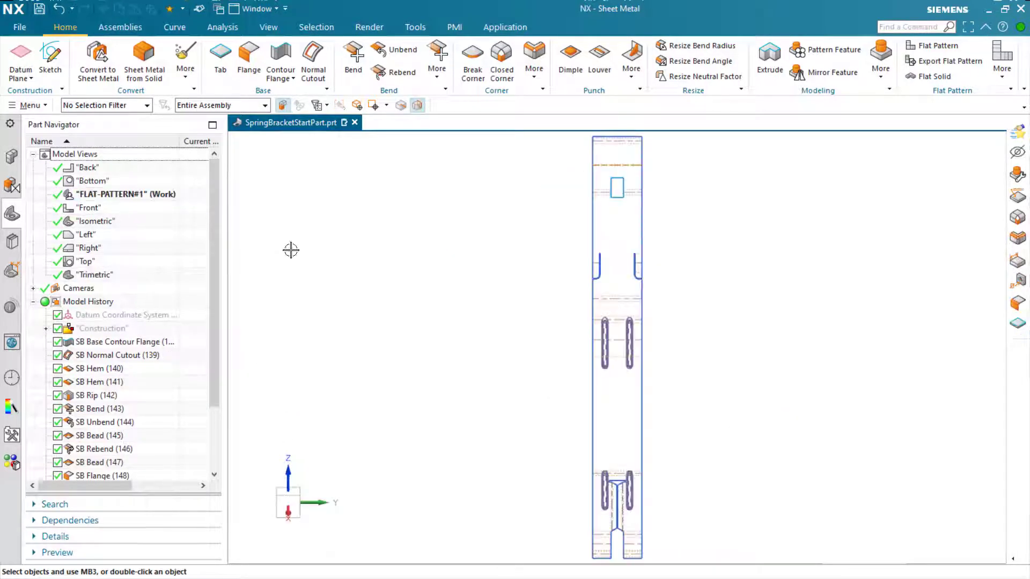
{"action": "double_click", "coordinate": [102, 276]}
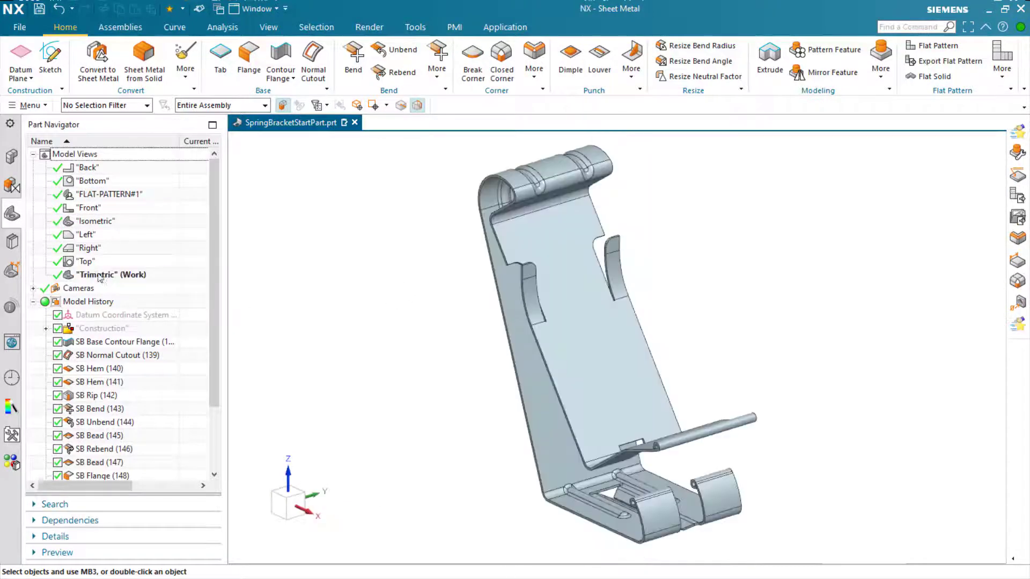
{"action": "left_click", "coordinate": [33, 155]}
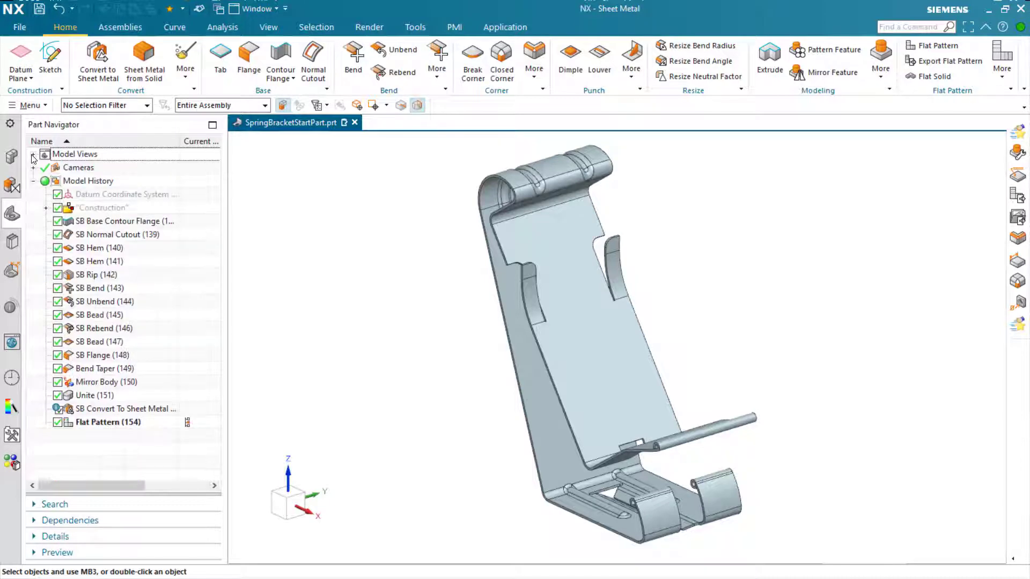
{"action": "middle_click_drag", "start_coordinate": [419, 346], "coordinate": [395, 439]}
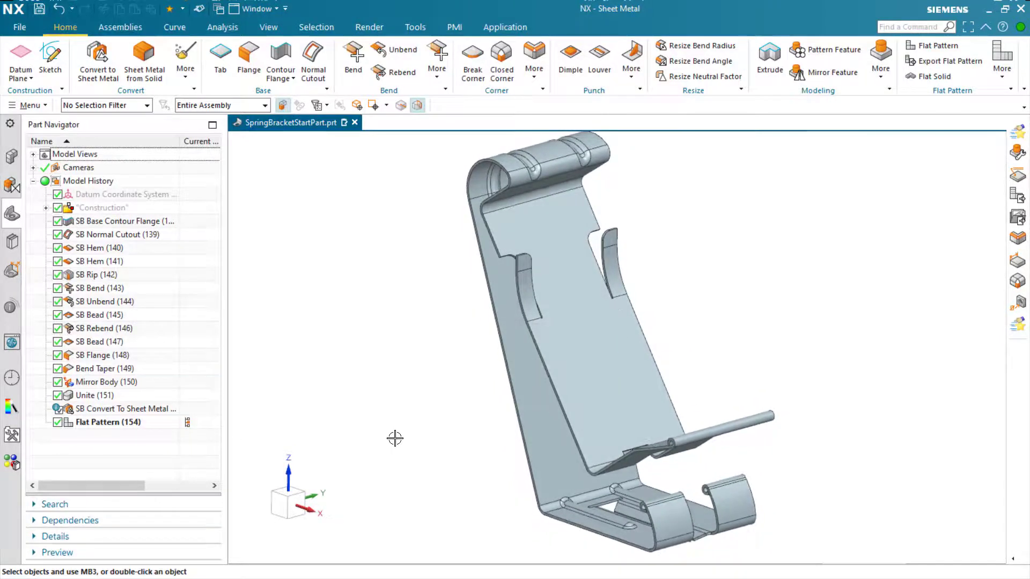
Turn on the Advanced Studio display and apply the Steel Sandblasted studio material to the bracket's solid body
{"action": "left_click", "coordinate": [376, 26]}
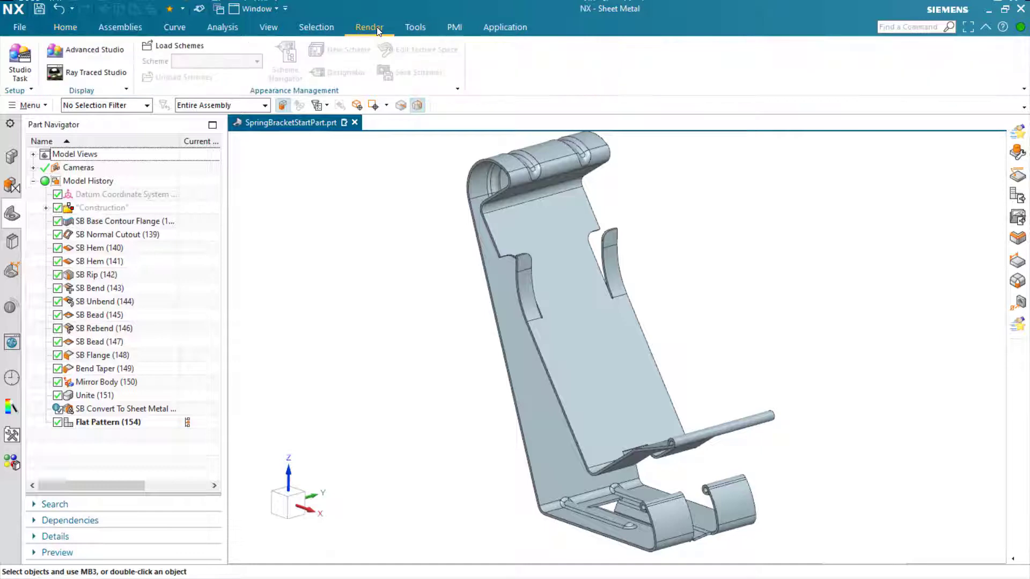
{"action": "left_click", "coordinate": [90, 53]}
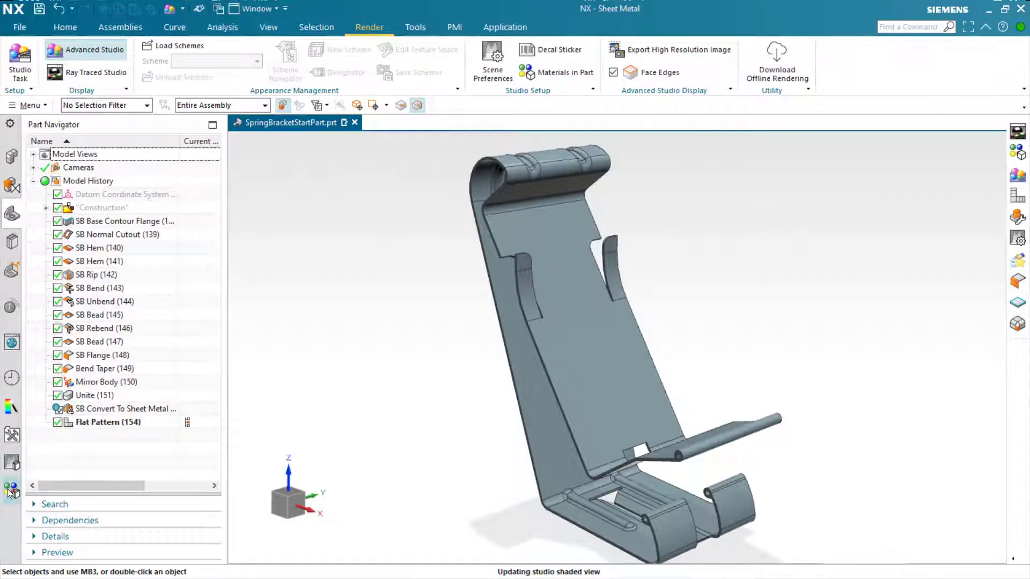
{"action": "left_click", "coordinate": [11, 491]}
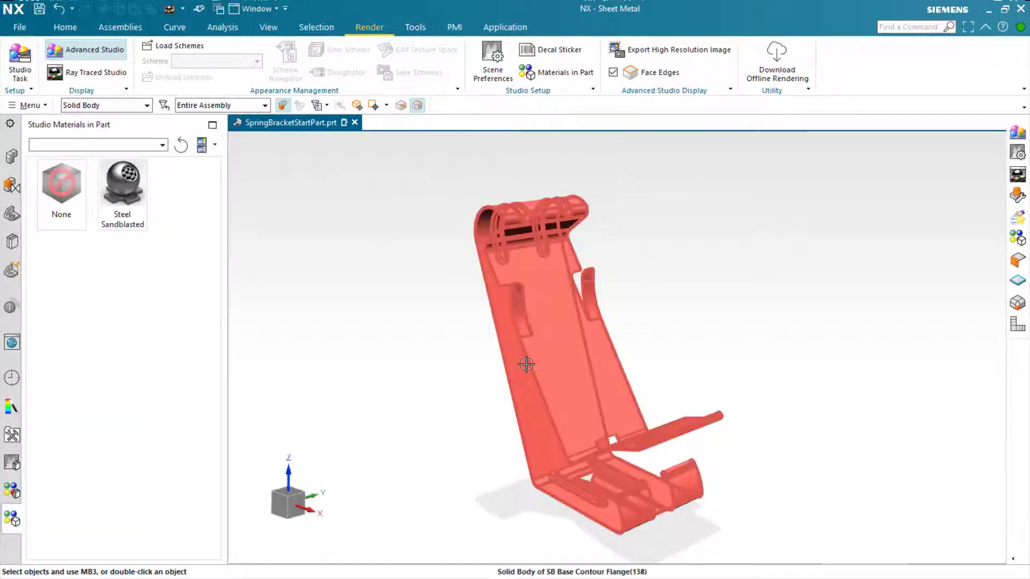
{"action": "left_click", "coordinate": [524, 362]}
{"action": "right_click", "coordinate": [117, 184]}
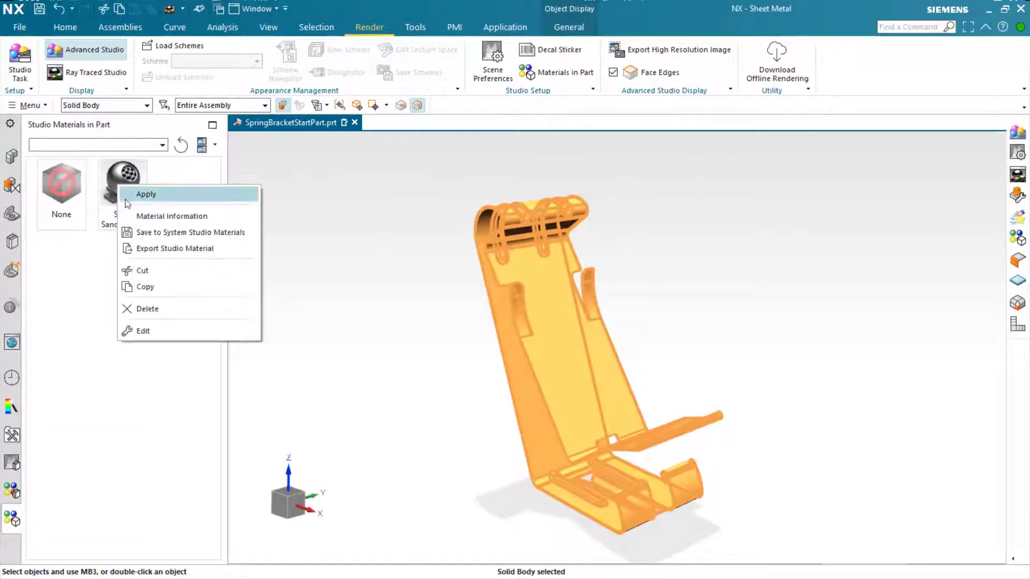
{"action": "left_click", "coordinate": [131, 196]}
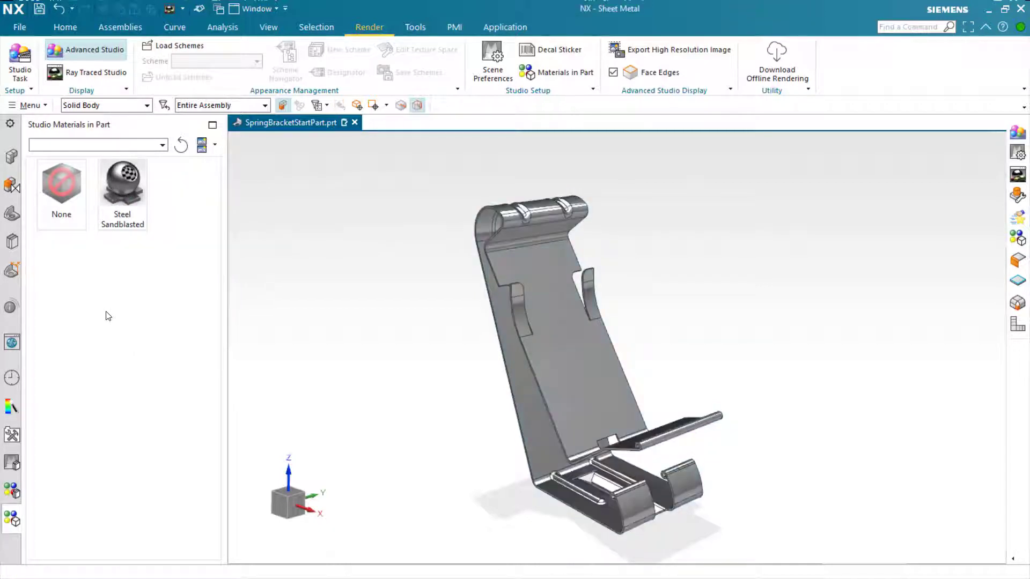
Render the bracket in Ray Traced Studio
{"action": "left_click", "coordinate": [93, 72]}
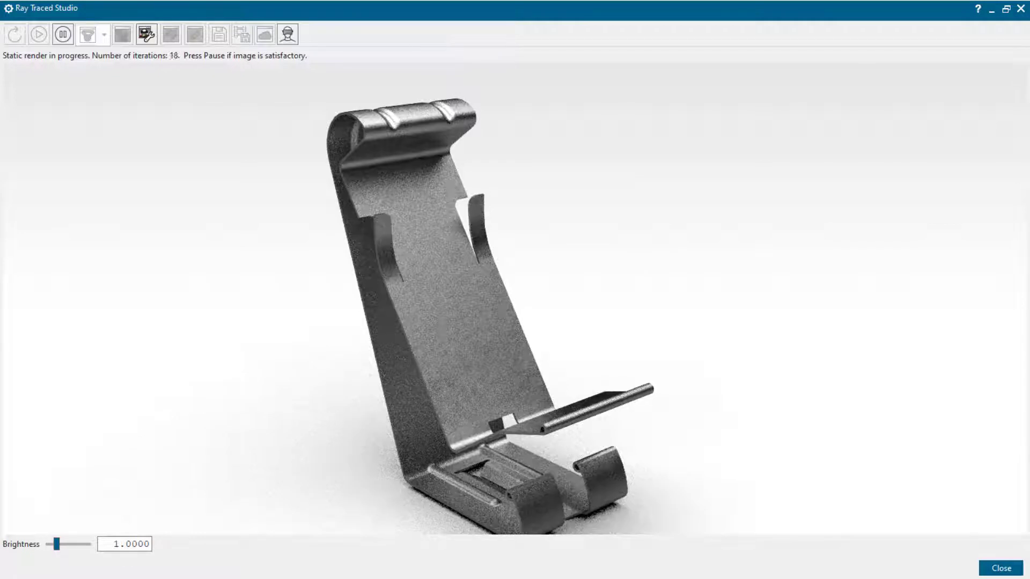